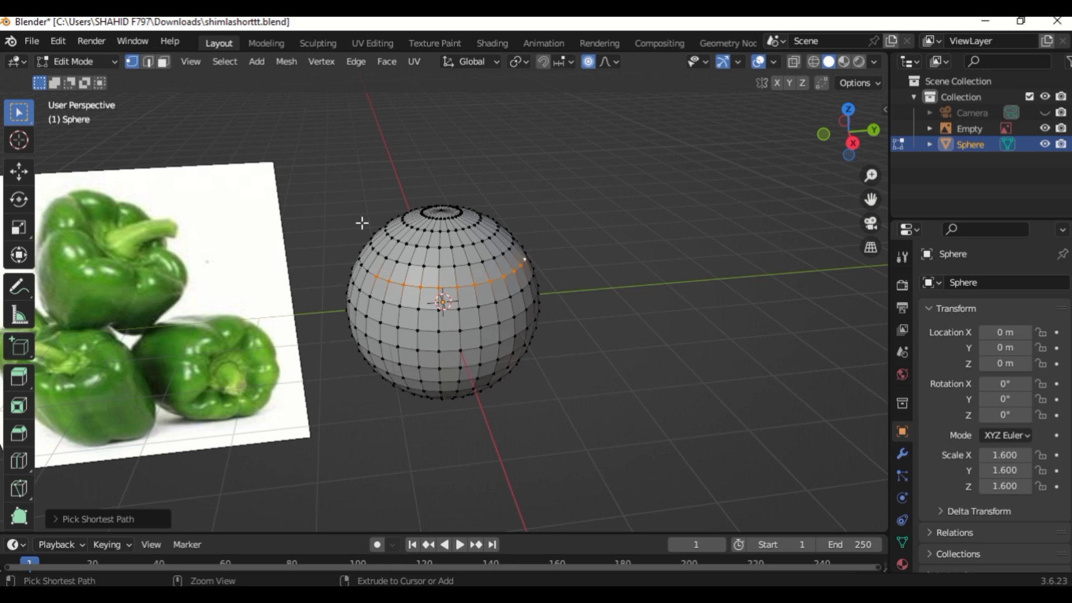
Select a loop of vertices around the sphere's upper section by picking shortest paths while orbiting around it.
ctrl+click(358, 264)
key(ctrl+z)
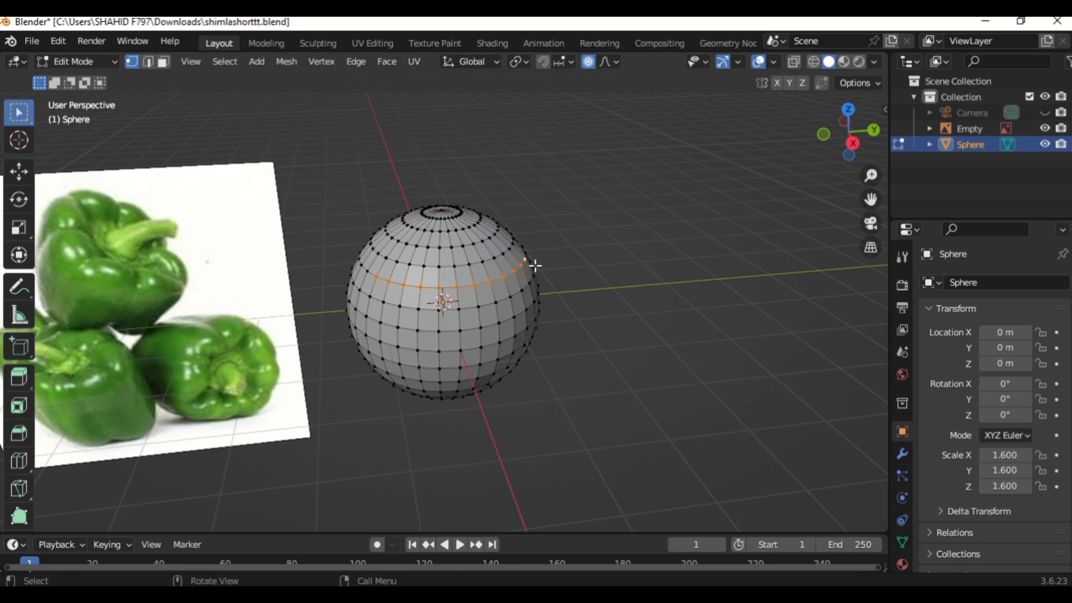
key(KP_6)
key(KP_6)
key(KP_6)
key(KP_6)
key(KP_6)
key(KP_6)
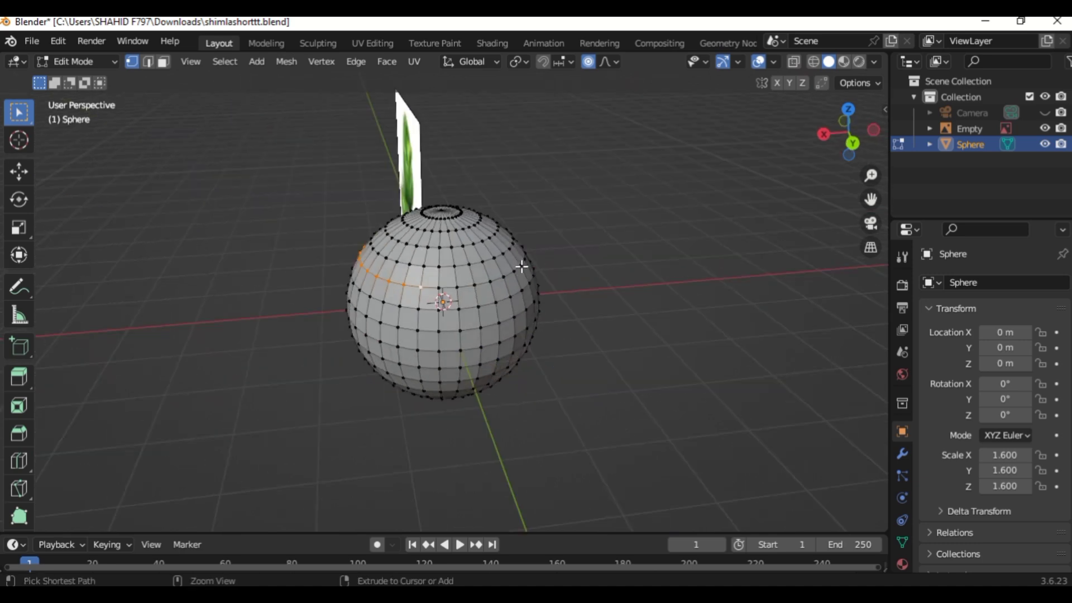
ctrl+click(522, 267)
key(KP_6)
key(KP_6)
key(KP_6)
key(KP_6)
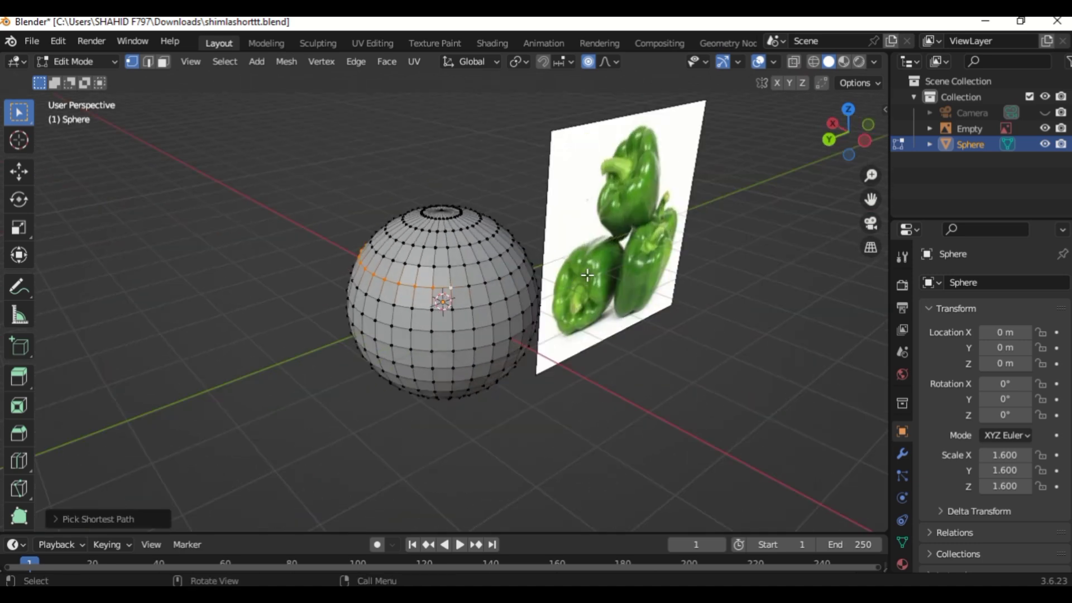
key(KP_6)
key(KP_6)
key(KP_6)
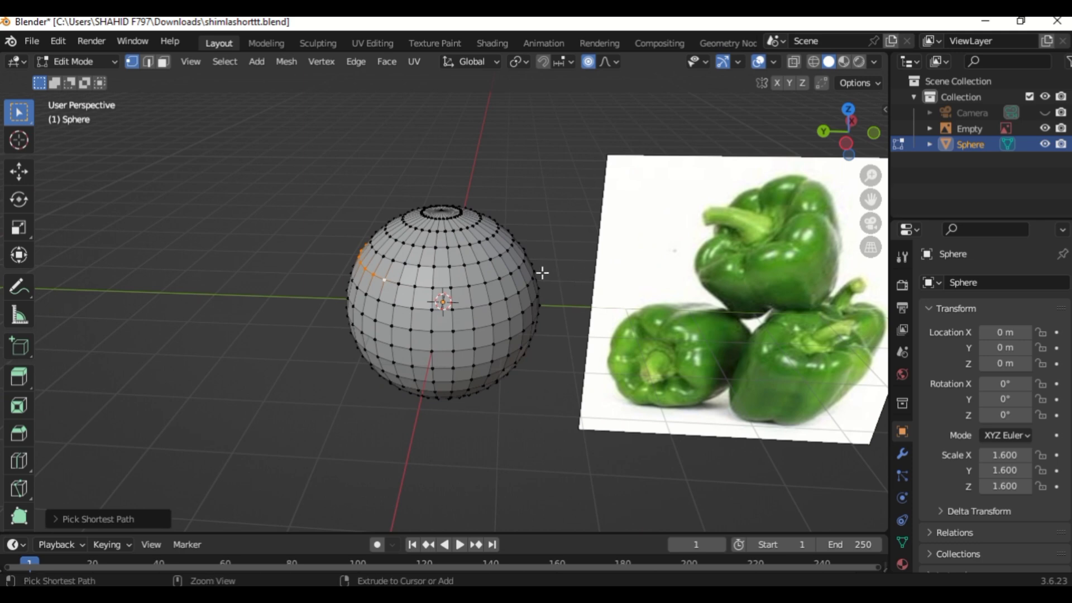
ctrl+click(519, 267)
key(KP_6)
key(KP_6)
key(KP_6)
key(KP_6)
key(KP_6)
key(KP_6)
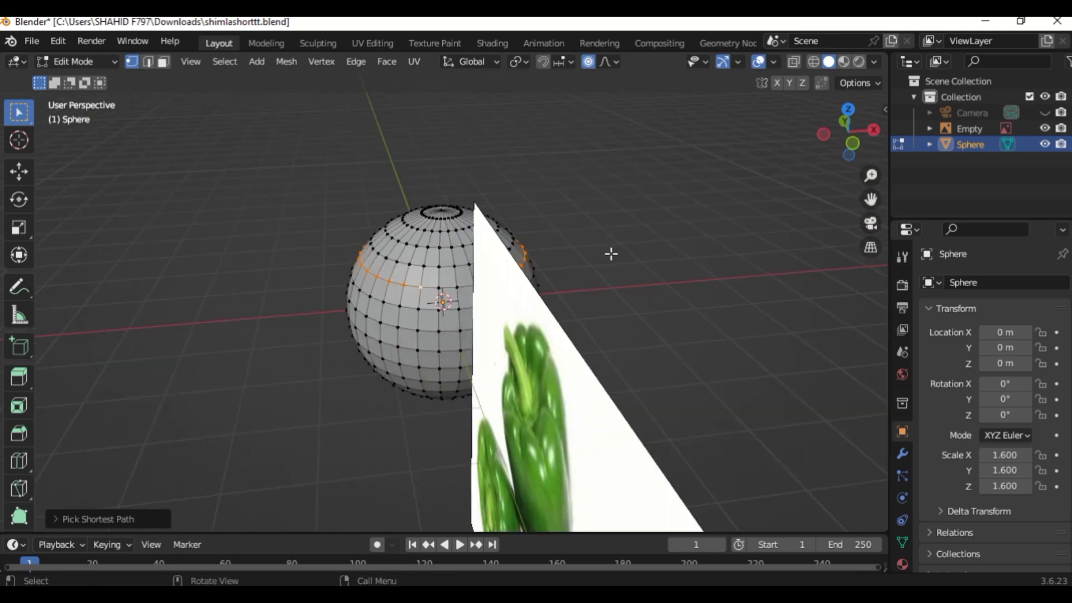
key(KP_6)
key(KP_6)
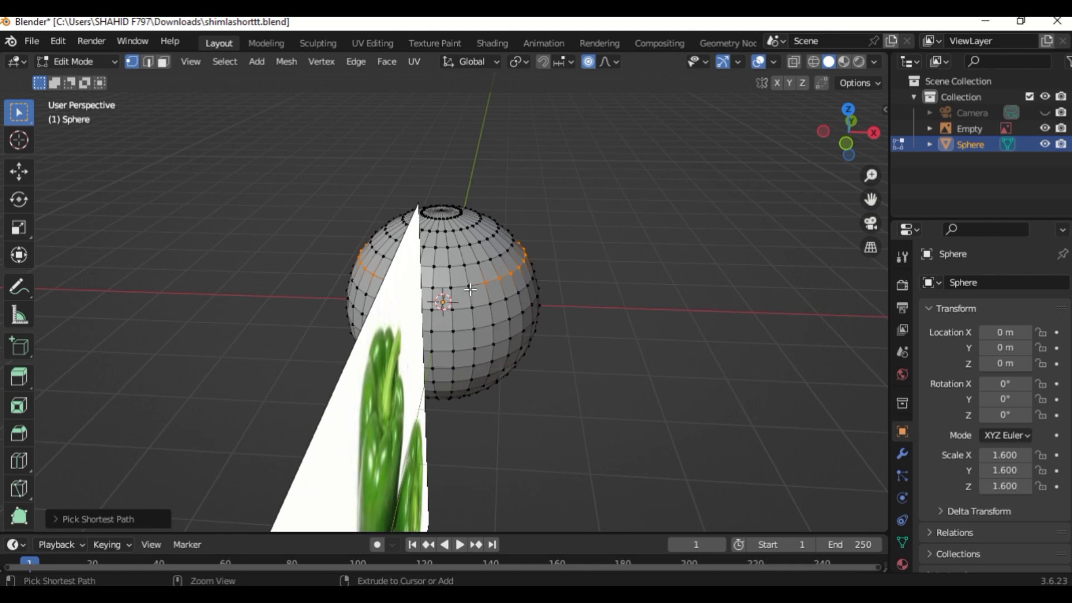
key(KP_6)
key(KP_6)
key(KP_6)
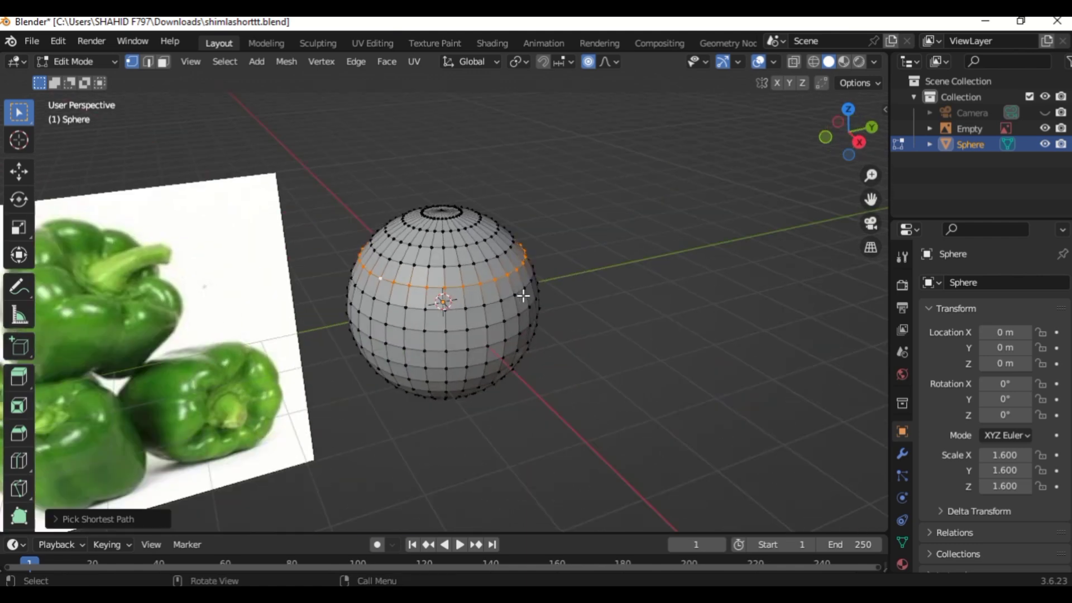
key(KP_6)
key(KP_6)
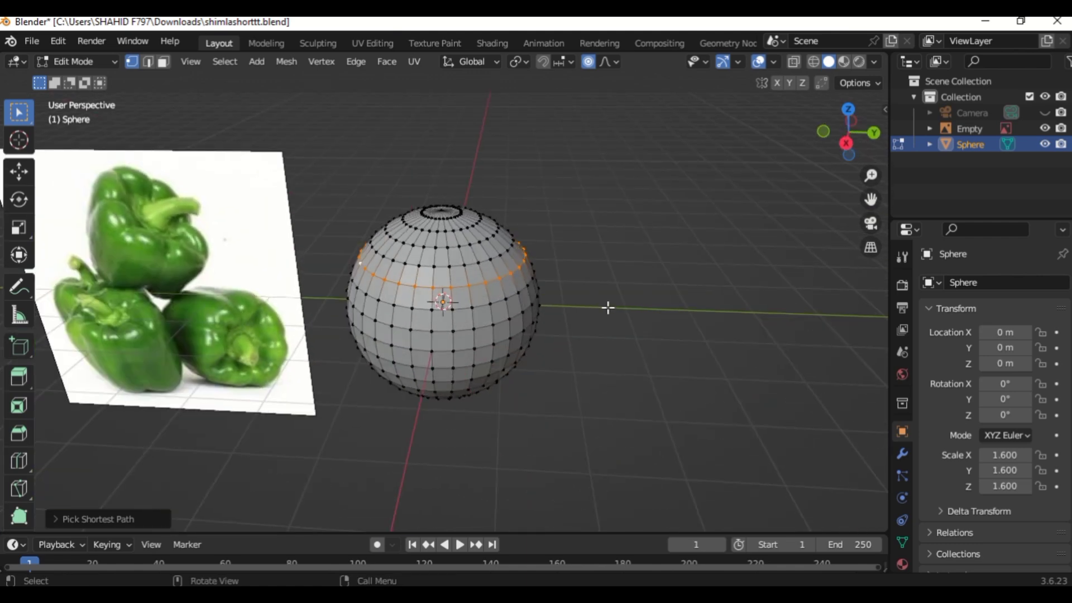
Scale the selected upper vertex ring outward by about 1.18 with proportional editing.
key(s)
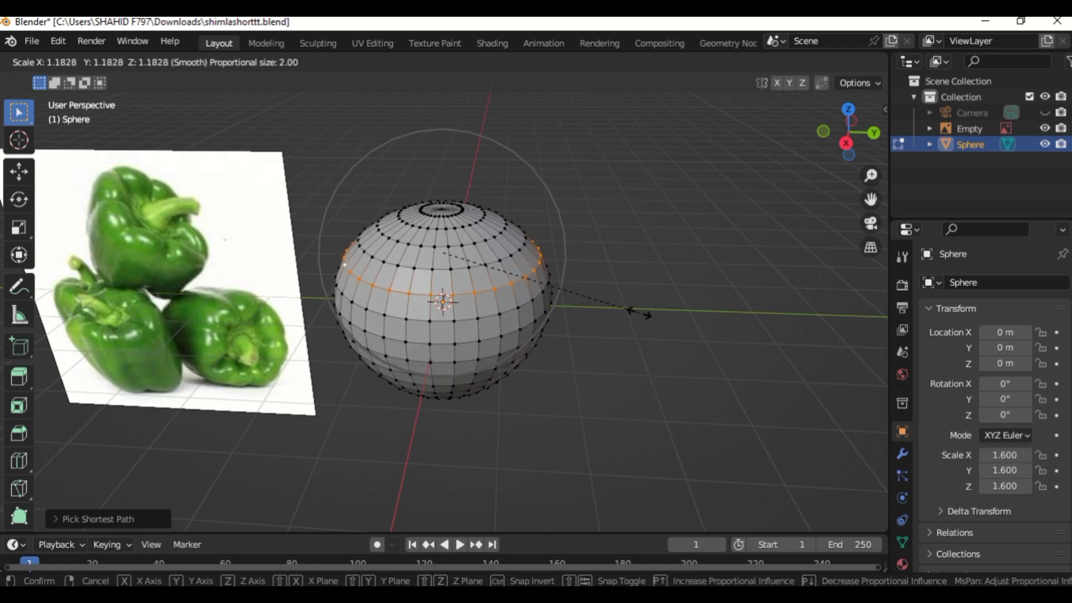
click(639, 313)
middle_drag(640, 313, 639, 313)
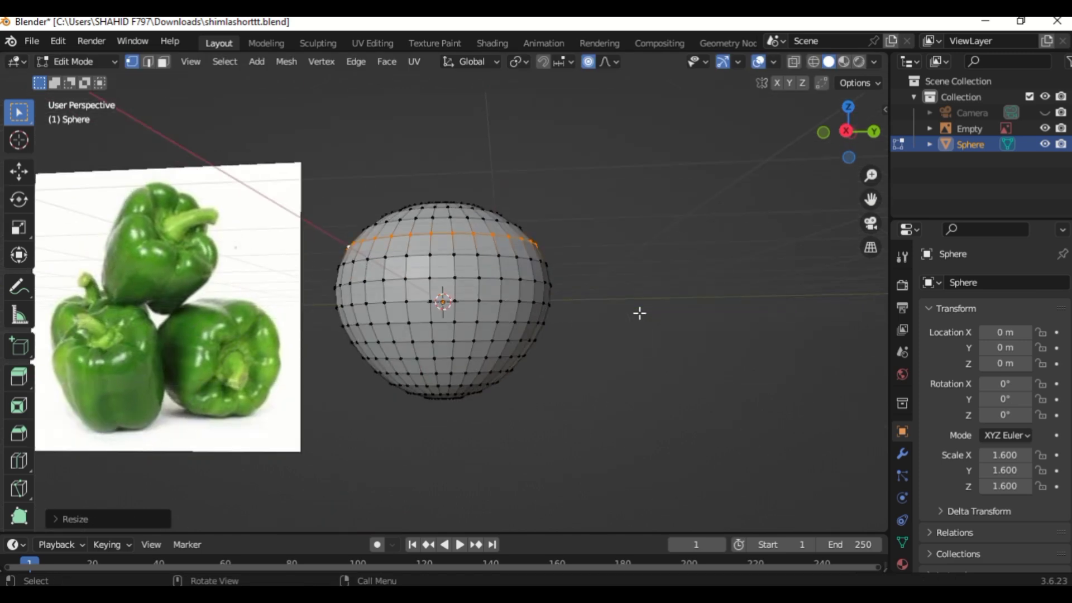
In Object Mode, stretch the sphere vertically along Z to a Z scale of about 1.925.
key(Tab)
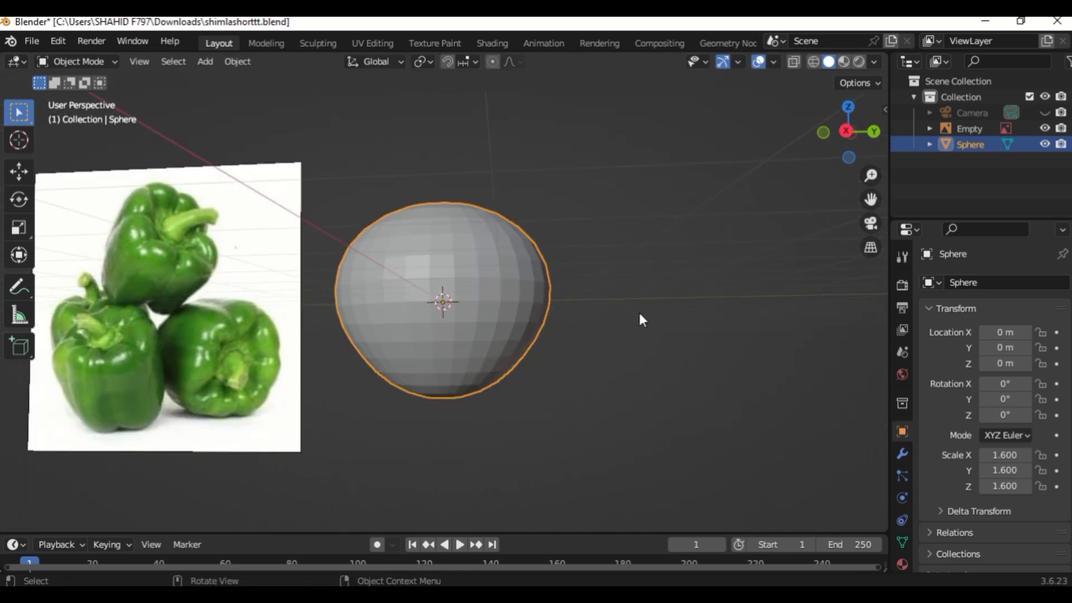
key(s)
key(z)
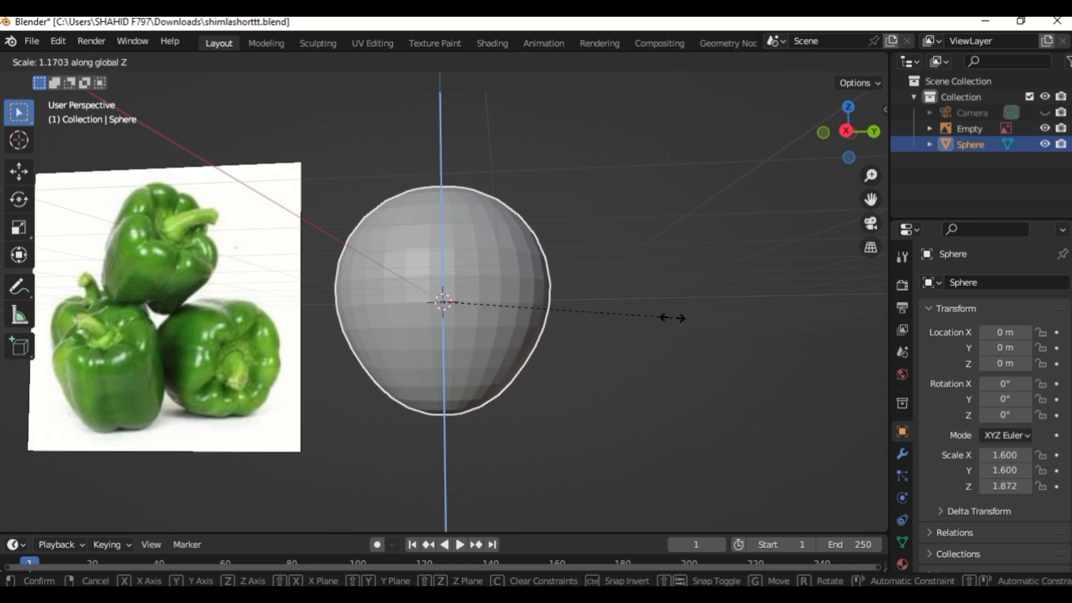
click(679, 318)
middle_drag(678, 318, 502, 311)
Return to Edit Mode and select a vertex ring near the bottom of the sphere.
key(Tab)
ctrl+click(504, 312)
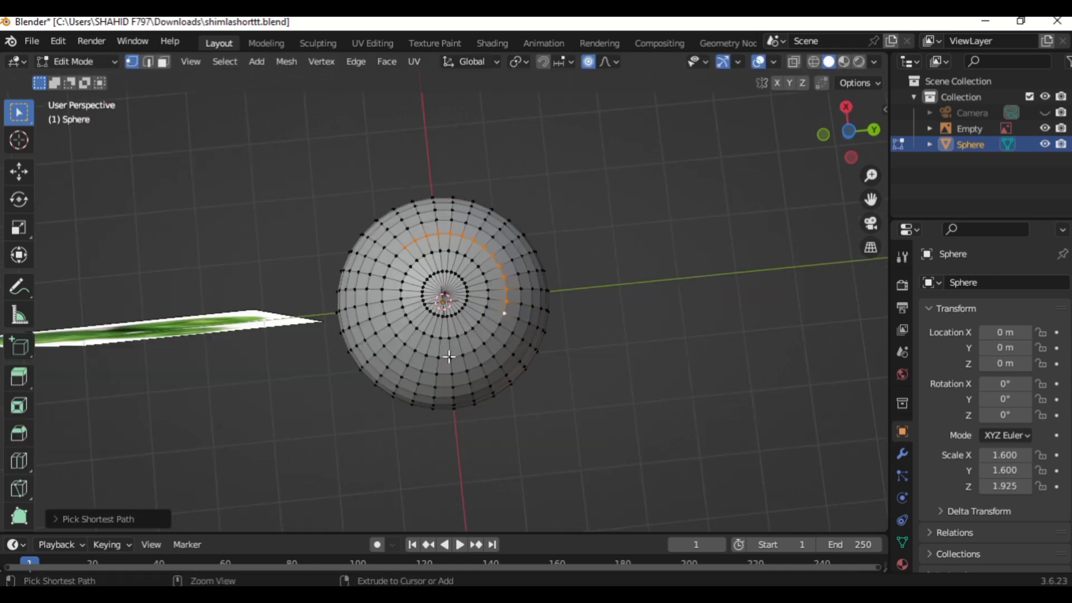
ctrl+click(396, 335)
ctrl+click(395, 256)
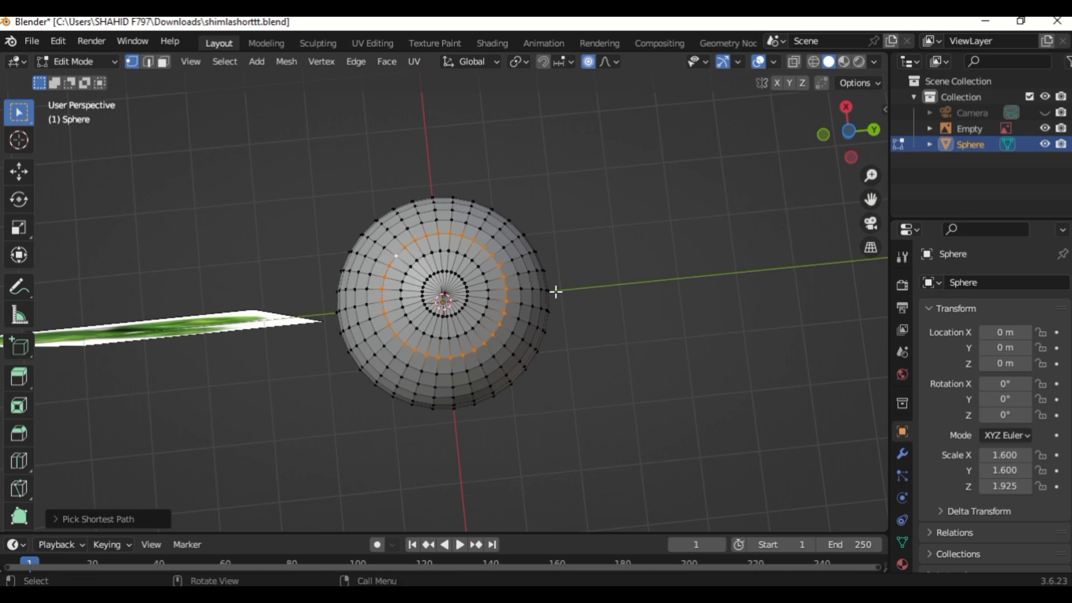
middle_drag(556, 291, 555, 291)
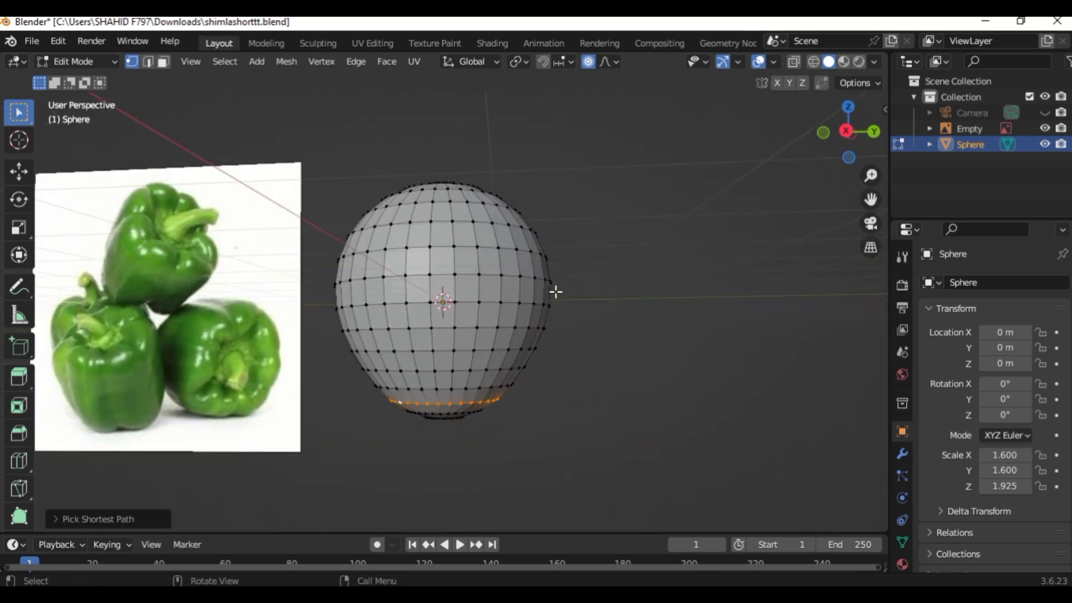
Scale the selected bottom vertex ring slightly.
key(s)
click(745, 337)
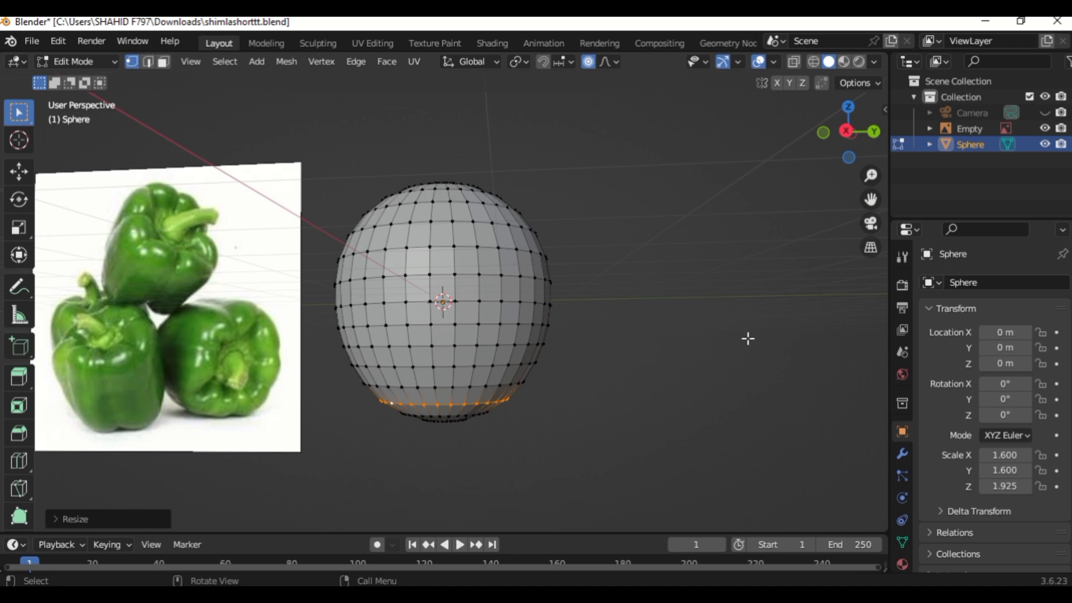
click(748, 338)
Select the top pole vertex and move it down about 1.155 m along Z with proportional editing, denting the top.
key(o)
middle_drag(746, 335, 629, 277)
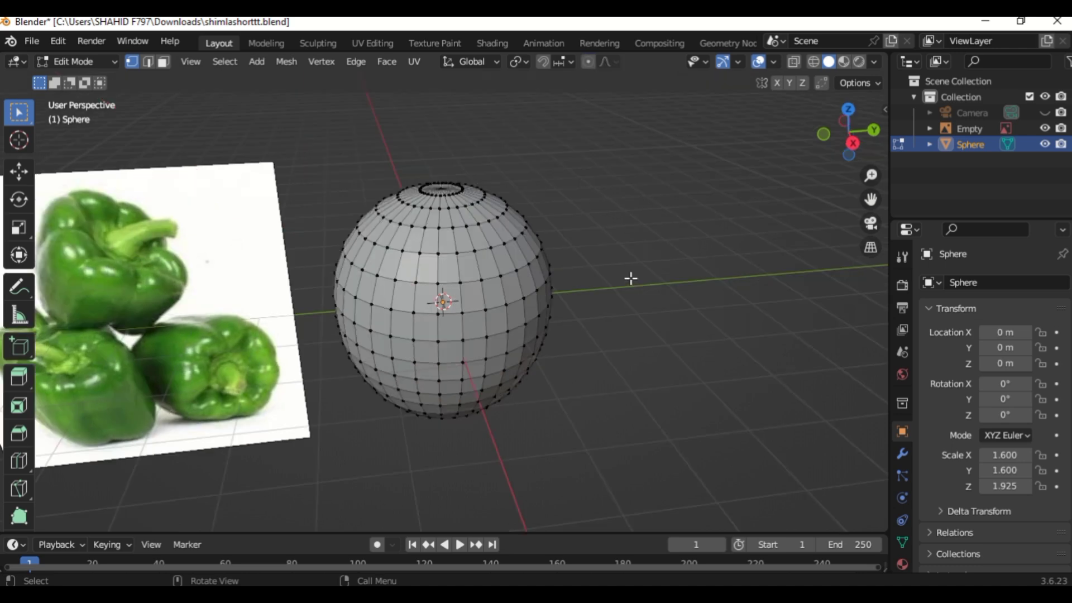
click(439, 190)
key(g)
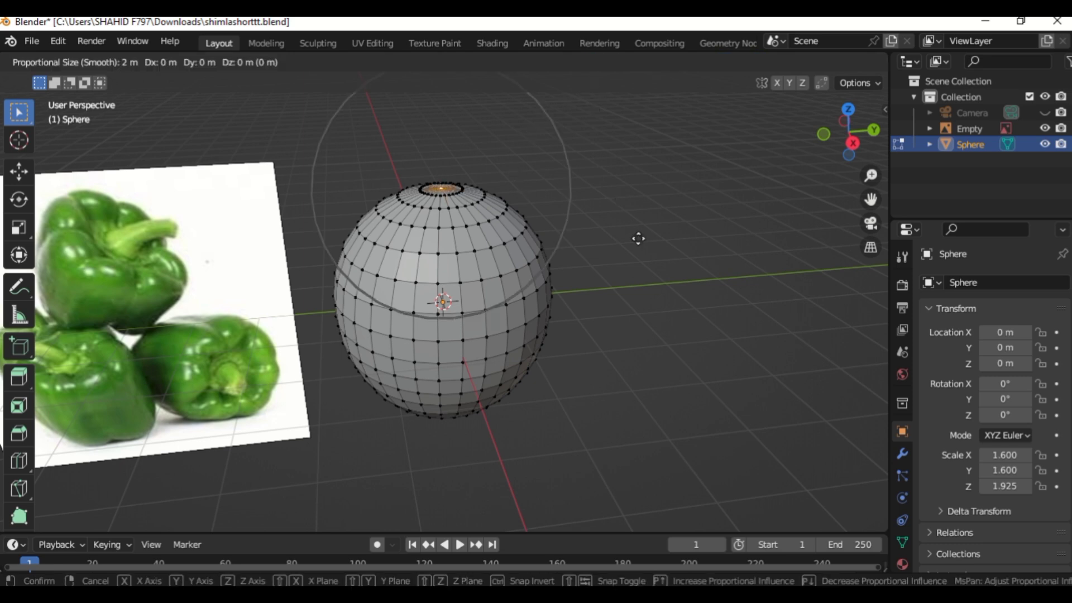
key(z)
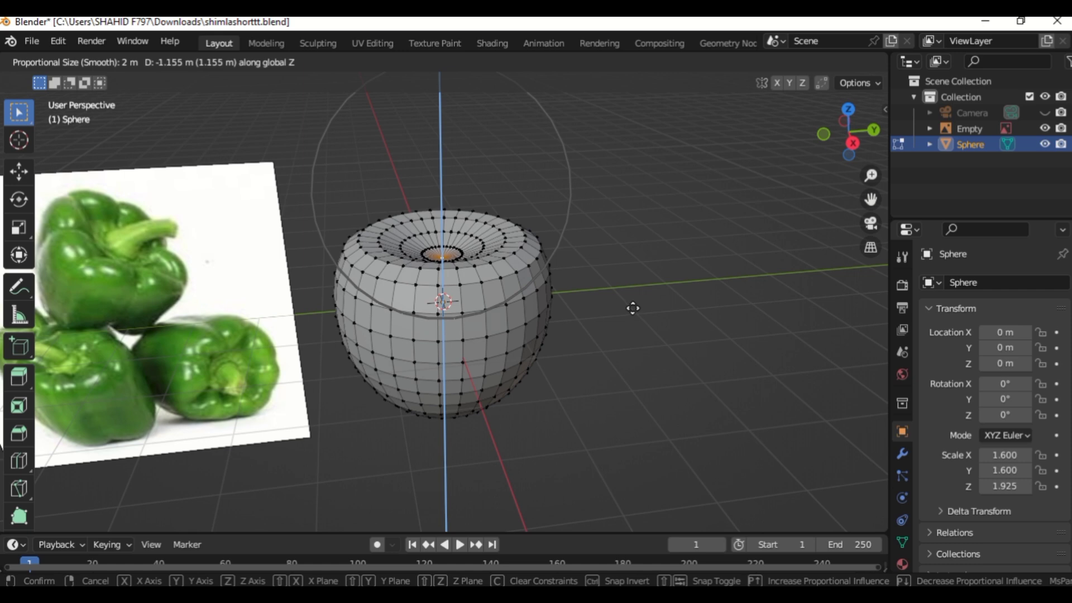
click(633, 308)
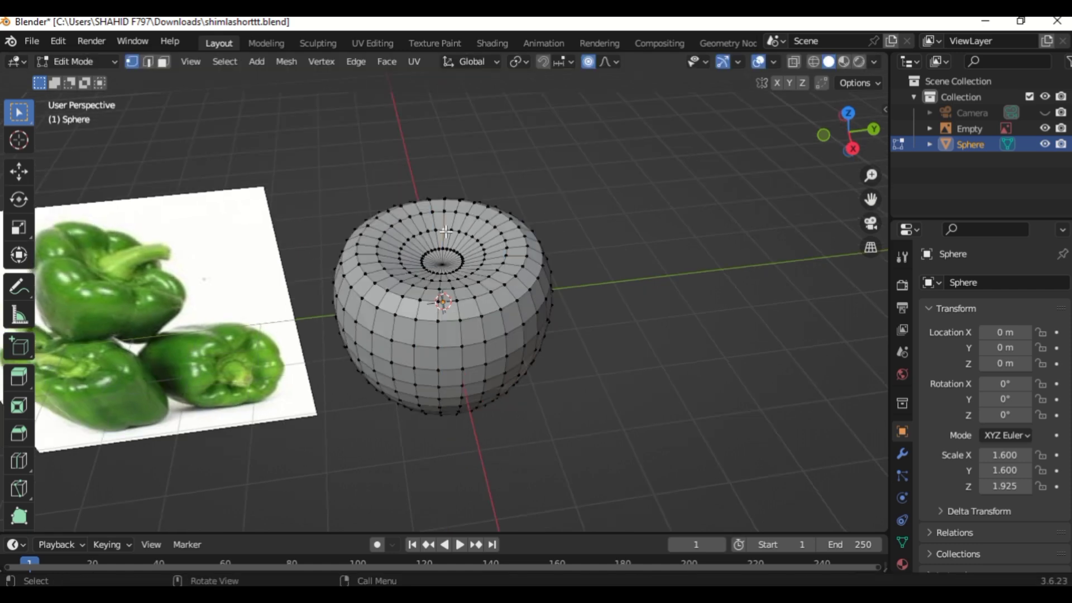
Select the vertex ring around the top dent and fill it with a face.
click(444, 230)
middle_drag(591, 259, 591, 258)
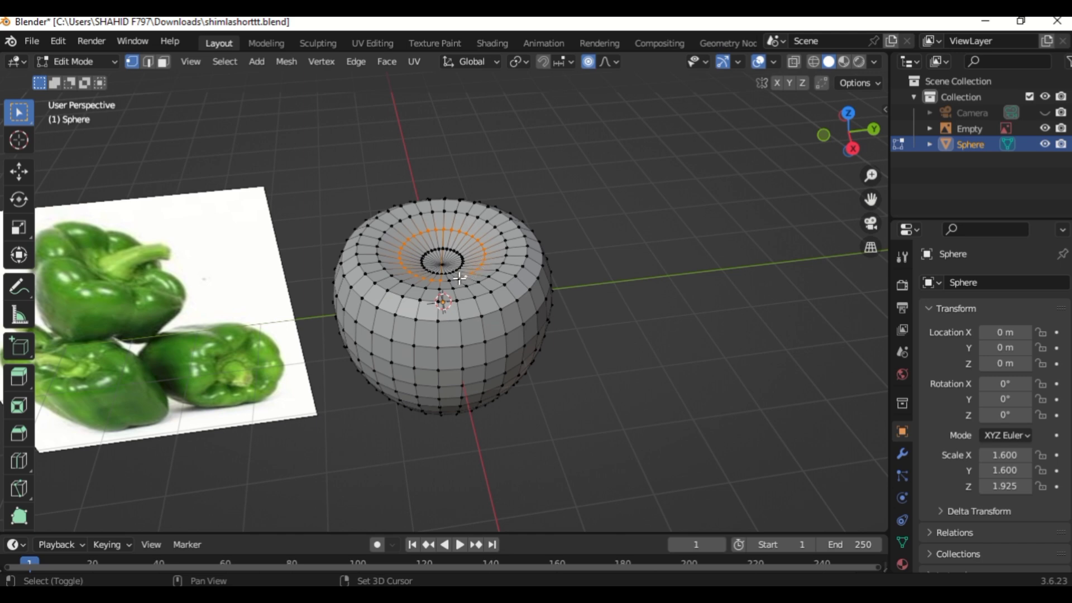
key(f)
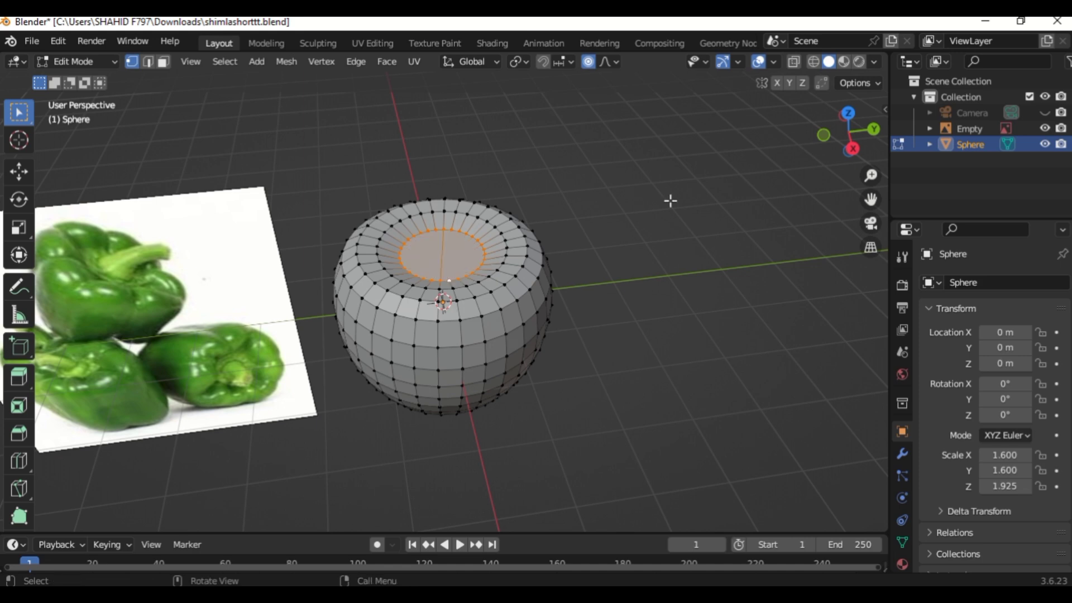
Switch to face selection with proportional editing off and inset the top face by about 0.19 m.
key(o)
click(163, 62)
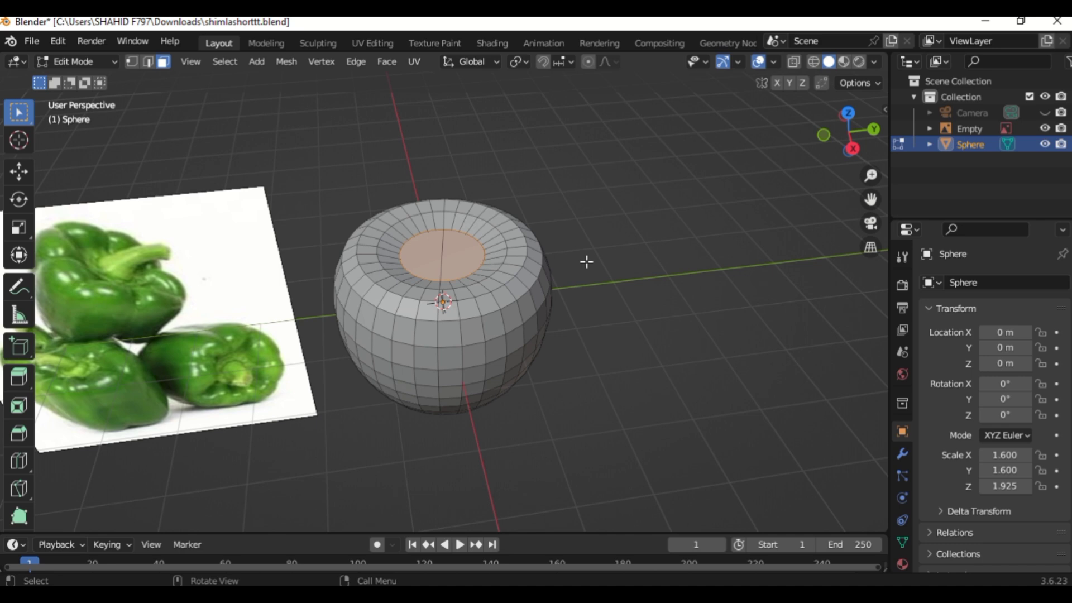
key(i)
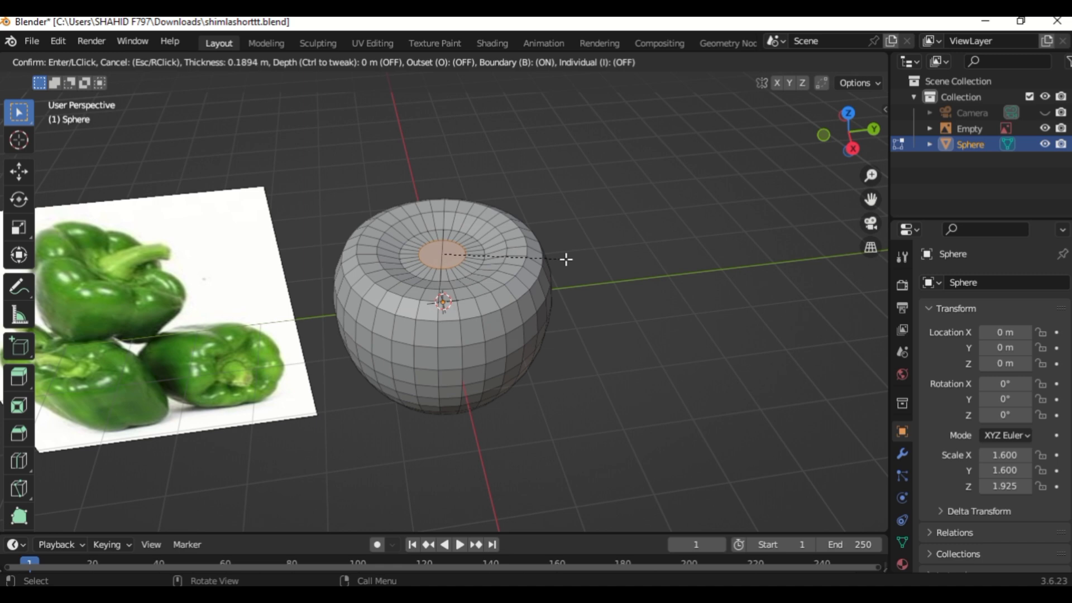
click(562, 258)
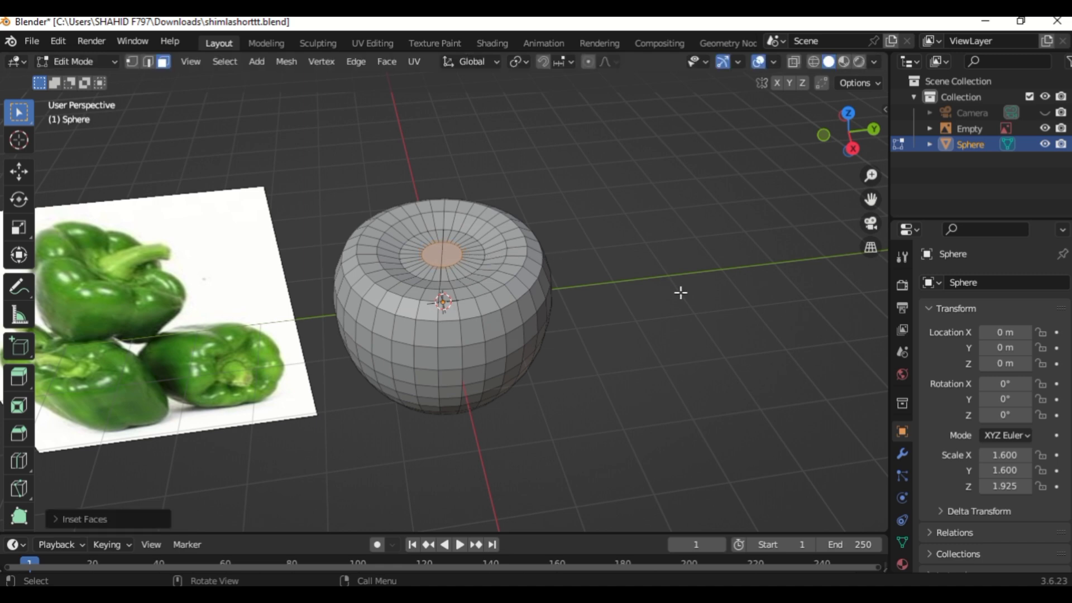
Extrude the top face upward about 0.26 m and scale it down to about 0.92.
key(e)
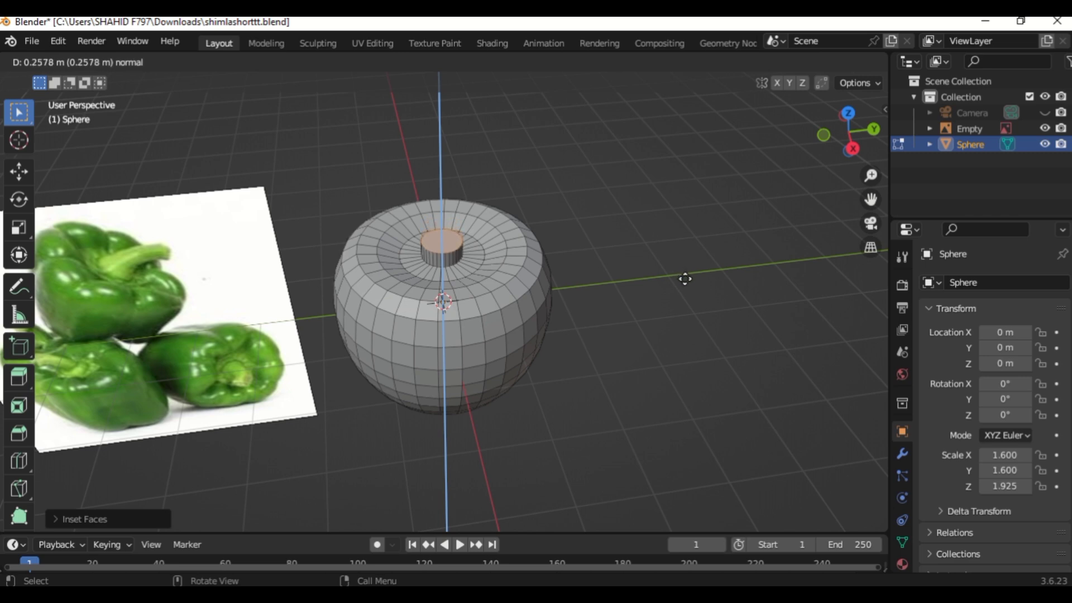
click(685, 279)
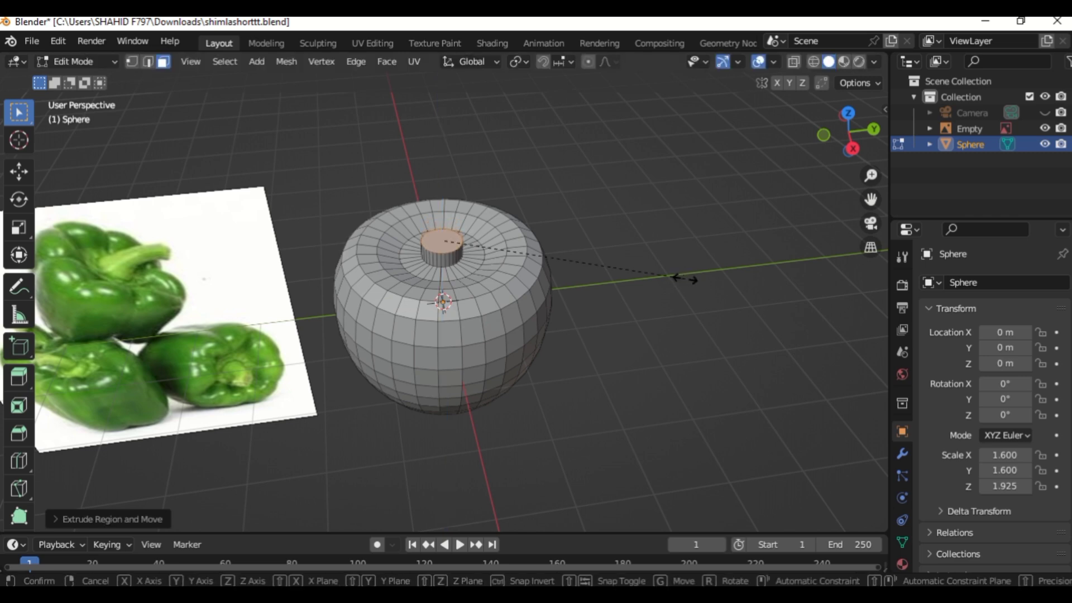
key(s)
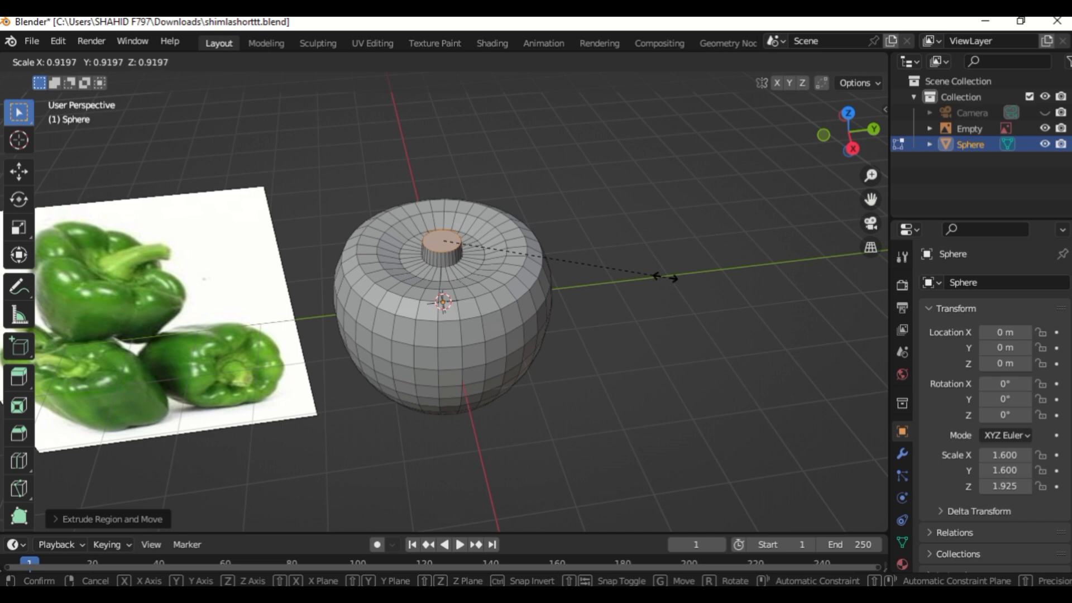
click(643, 277)
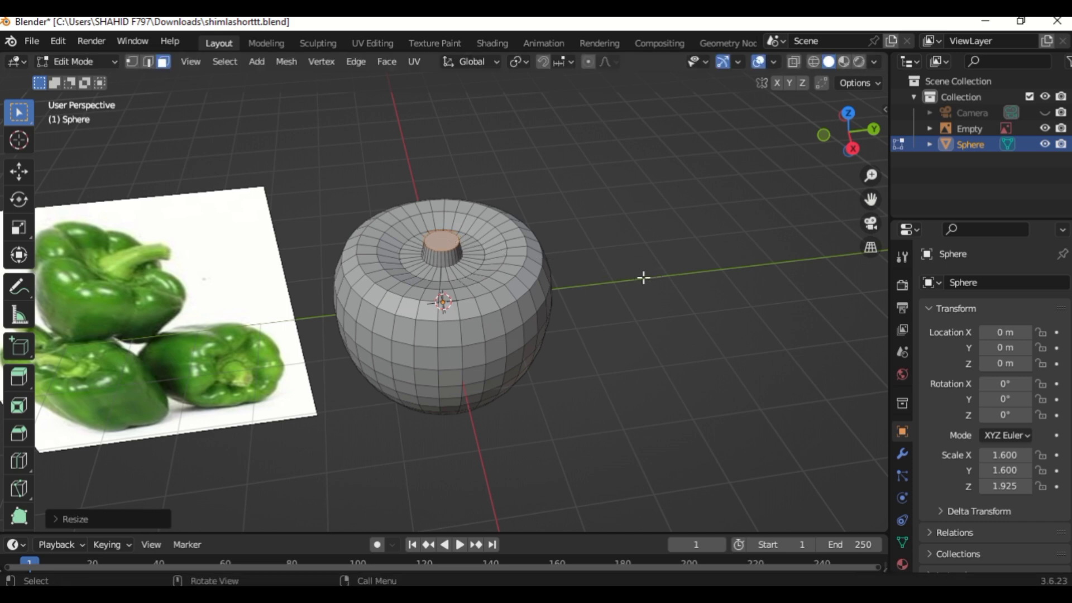
Extrude the stem face upward about 0.29 m and scale it down to about 0.89.
key(e)
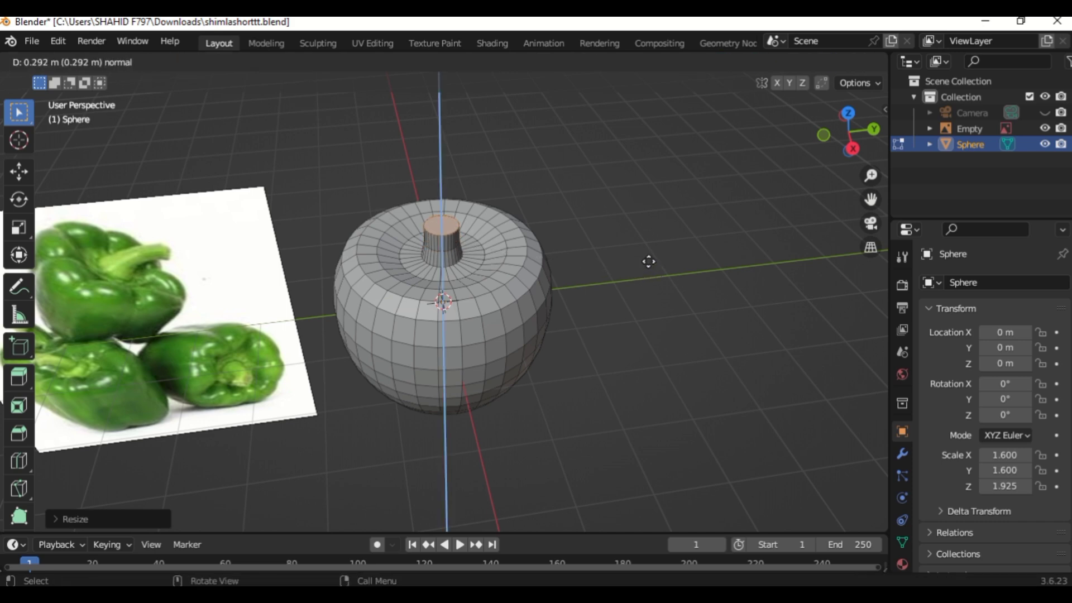
click(650, 254)
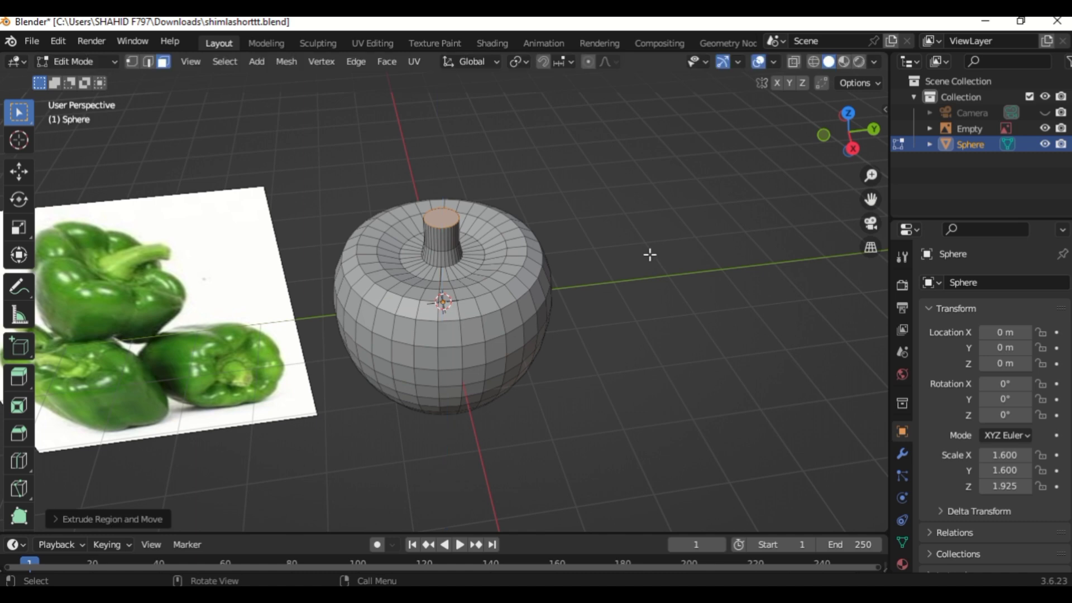
key(s)
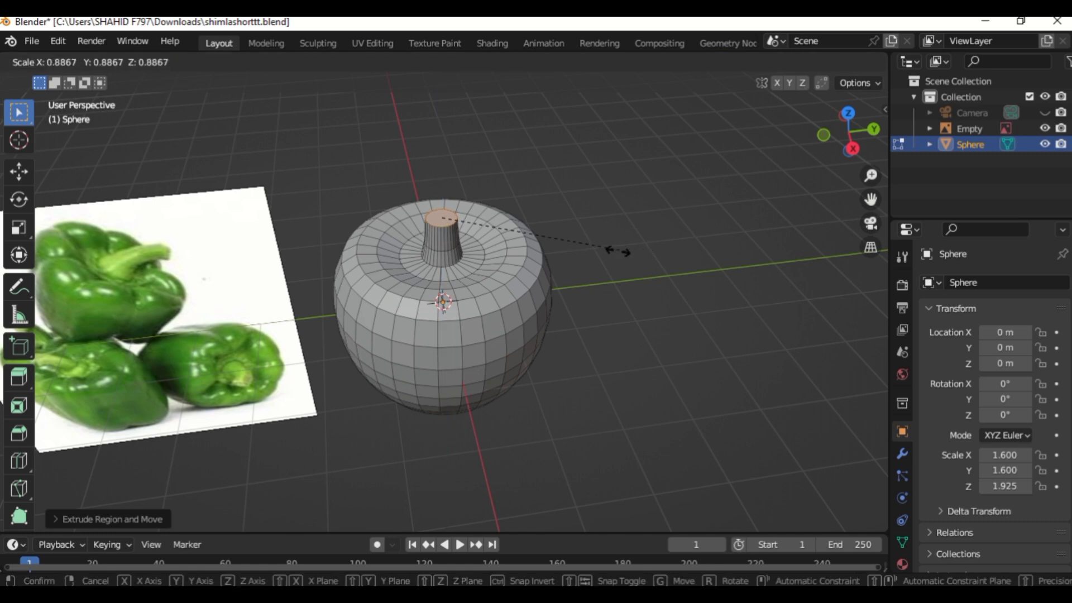
click(587, 251)
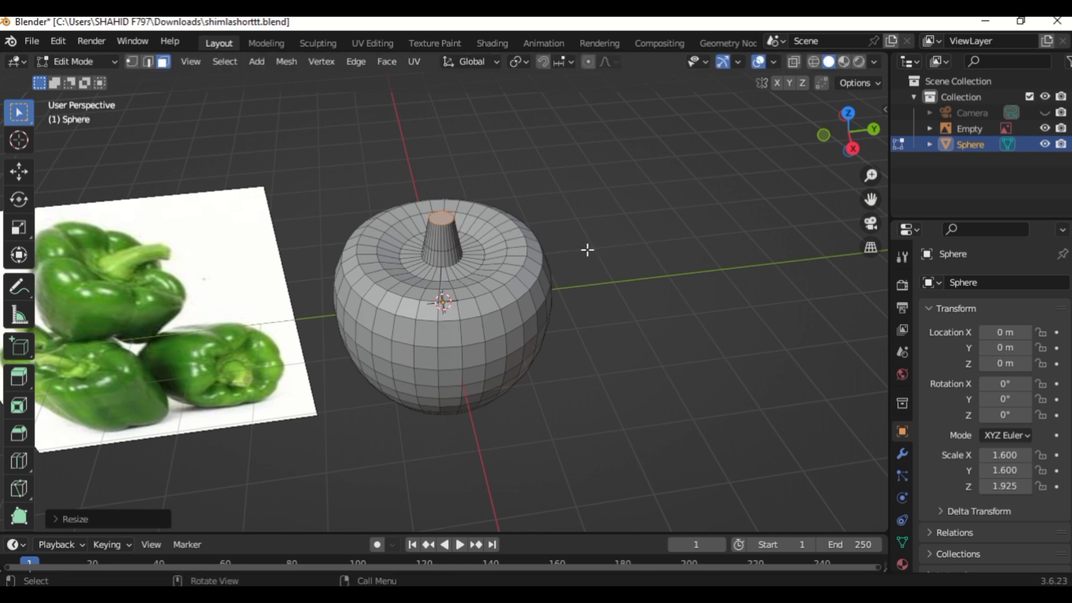
Extrude the stem tip upward about 0.46 m and scale it down to about 0.76.
key(e)
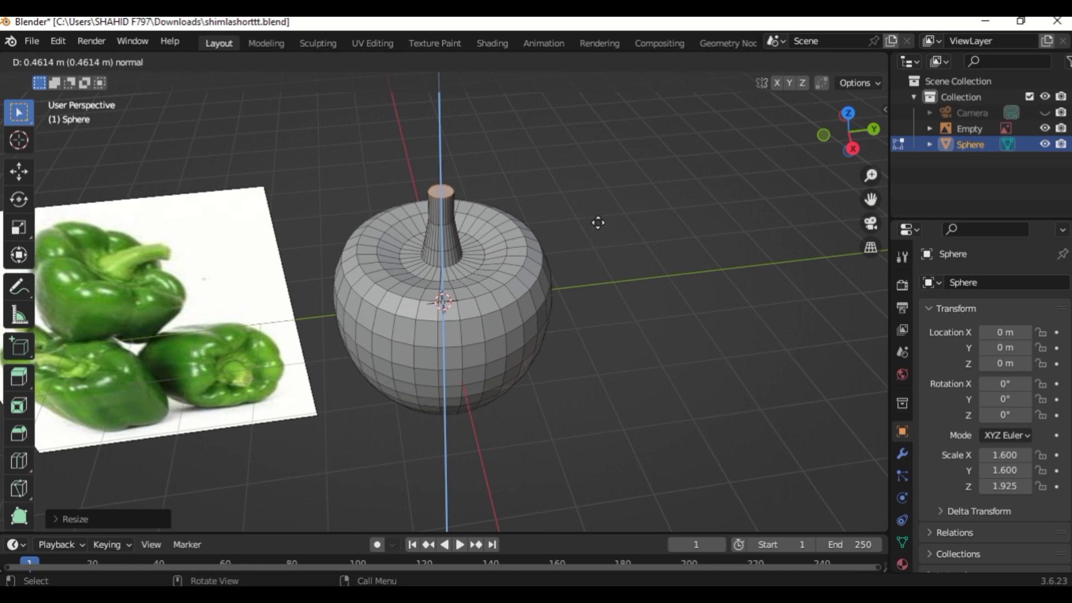
click(598, 223)
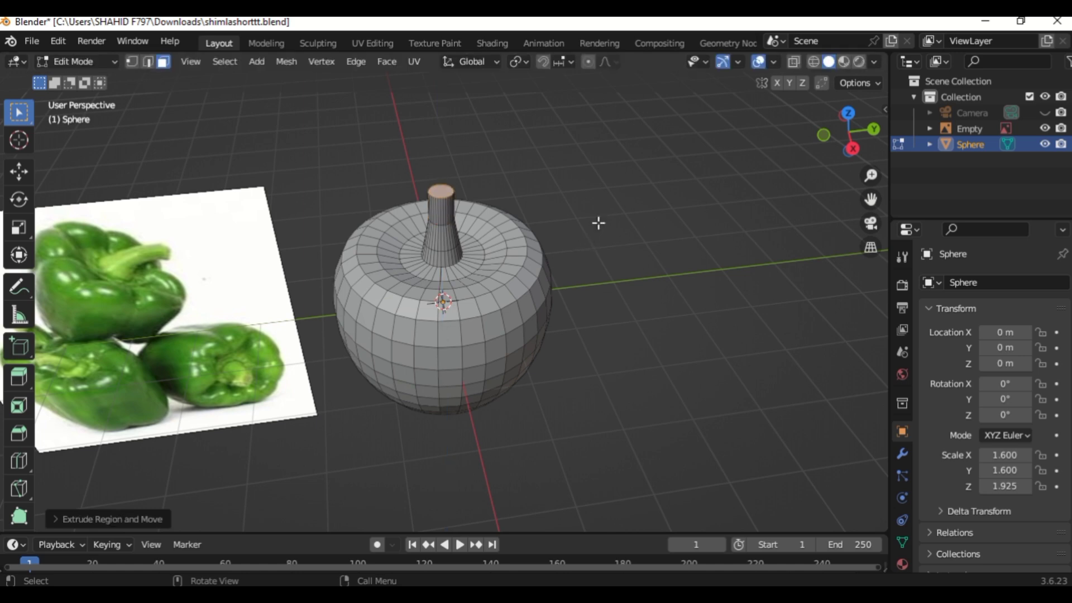
key(s)
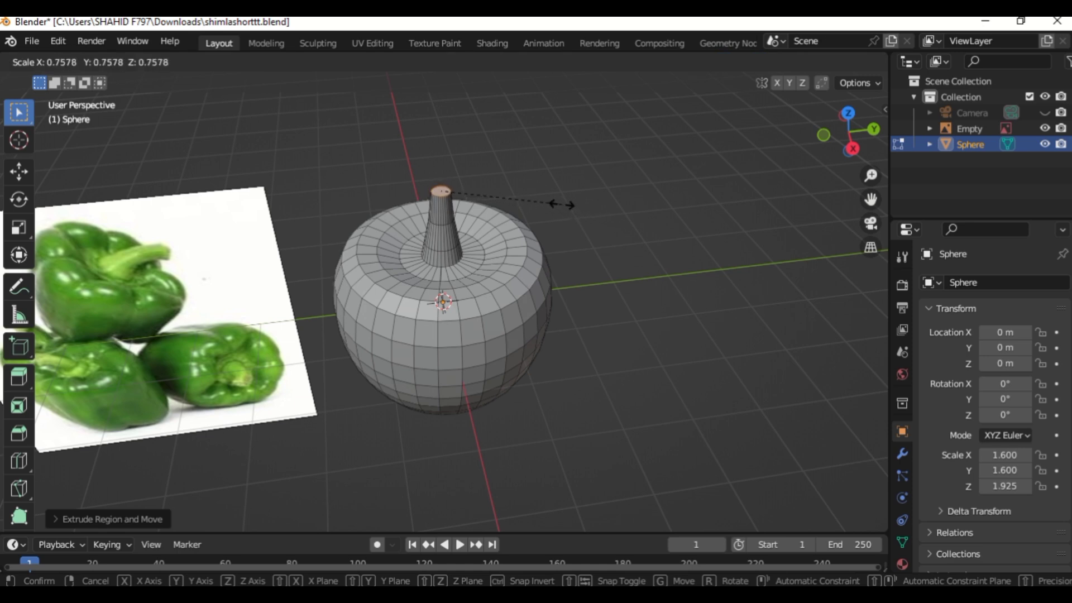
click(562, 205)
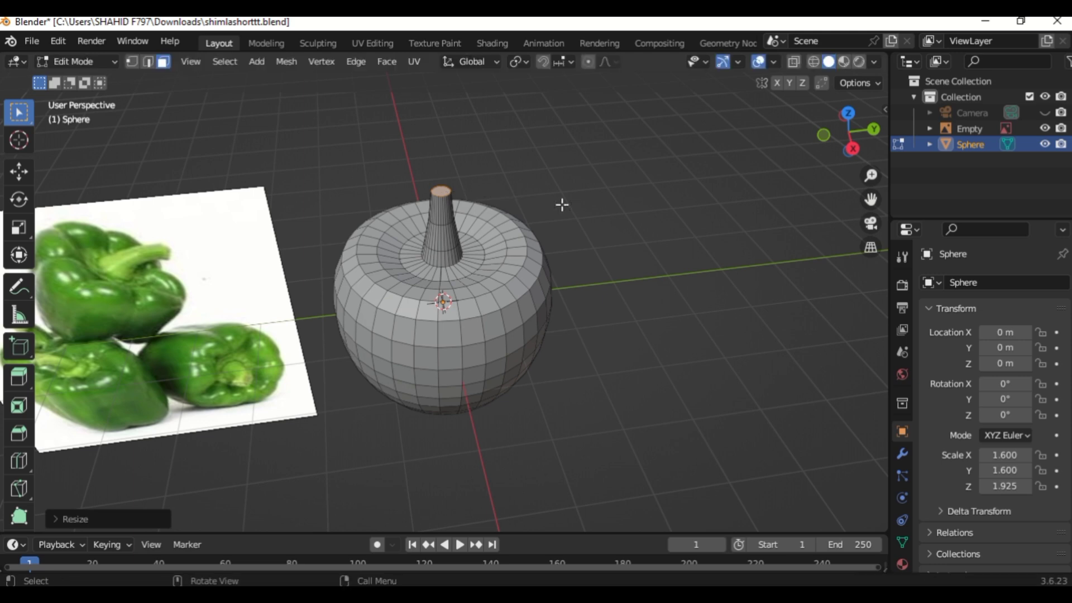
Extrude the stem tip again about 0.26 m and scale it to about 0.92.
key(e)
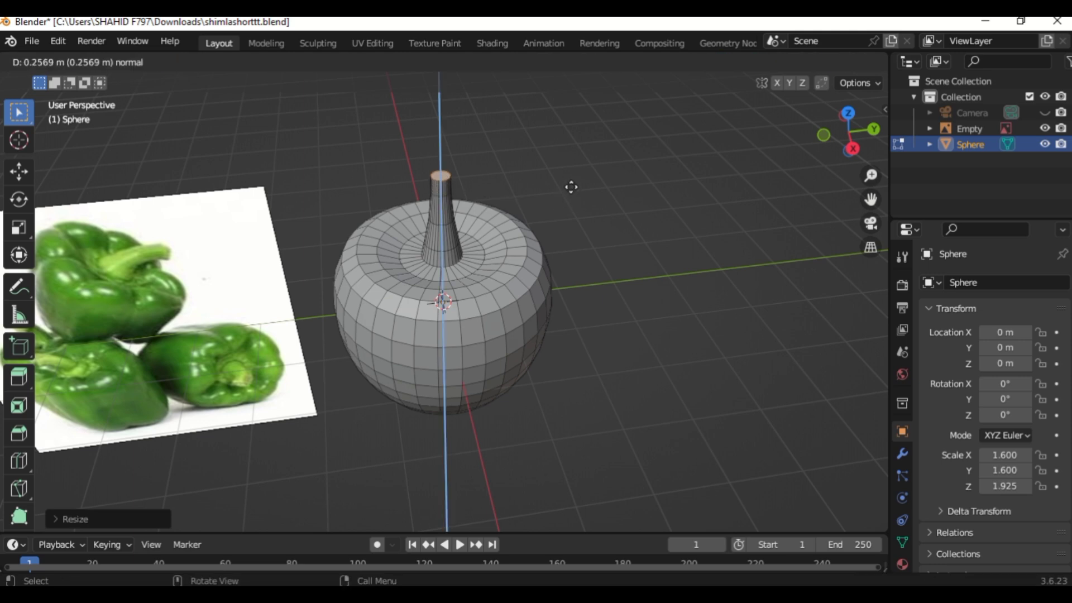
click(572, 181)
key(s)
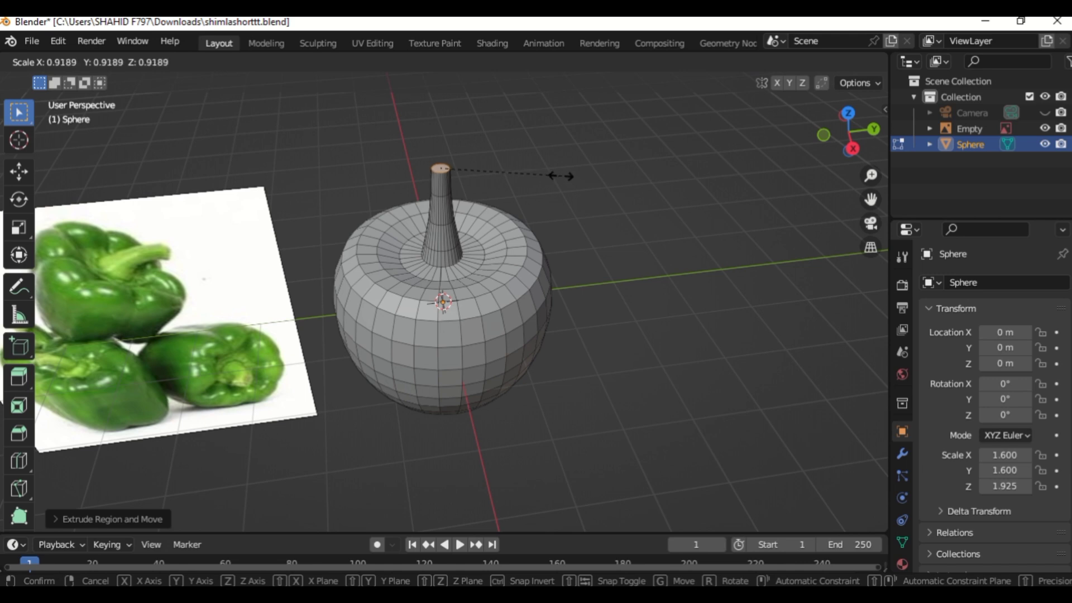
click(560, 174)
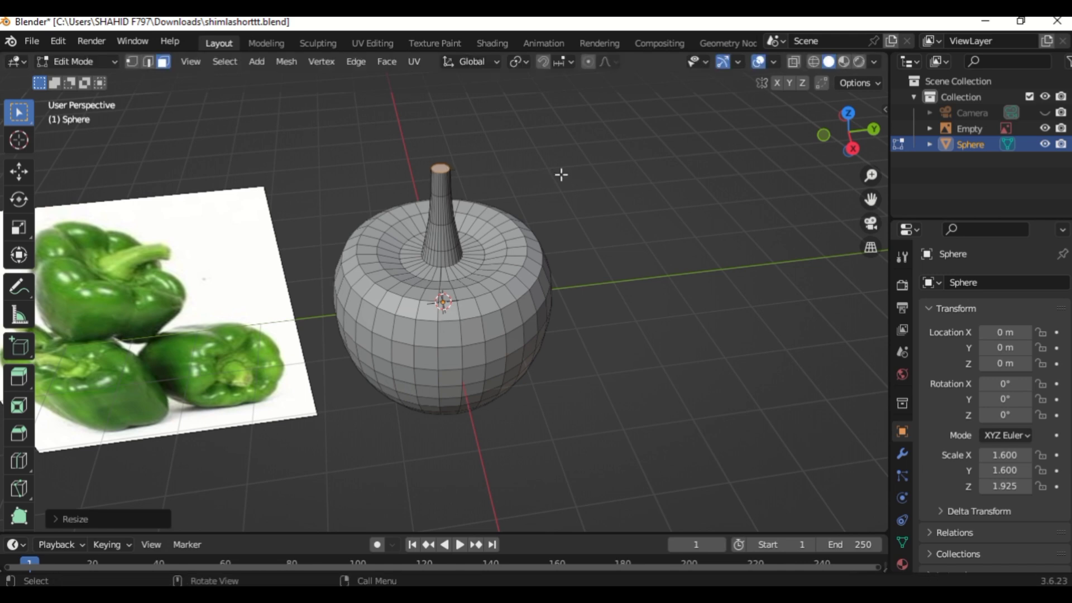
Enable proportional editing and set the proportional size to 1 m.
click(588, 62)
click(607, 60)
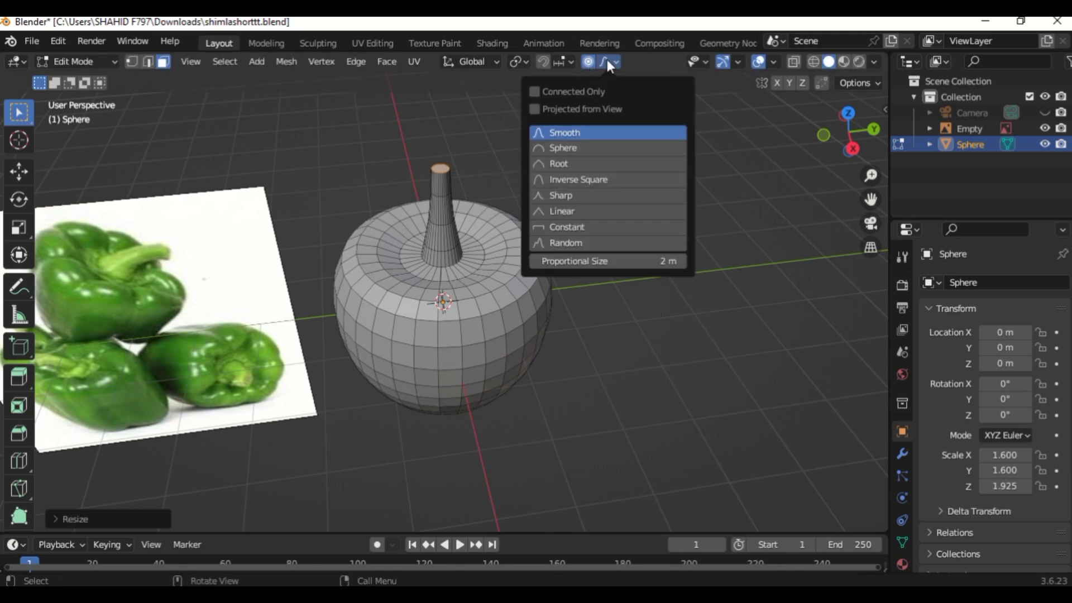
click(558, 262)
text(1)
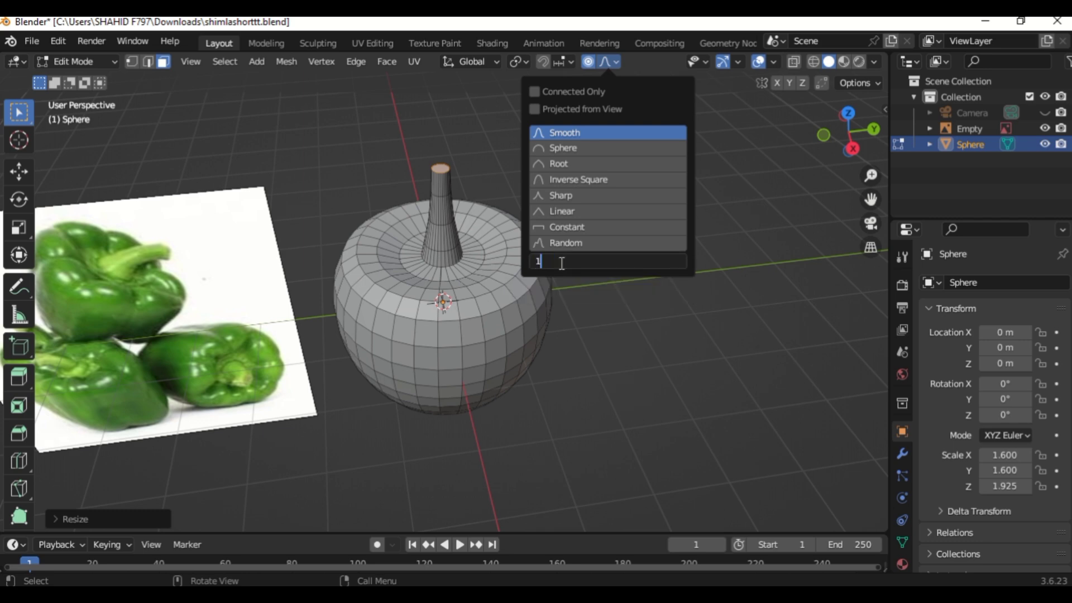
key(Return)
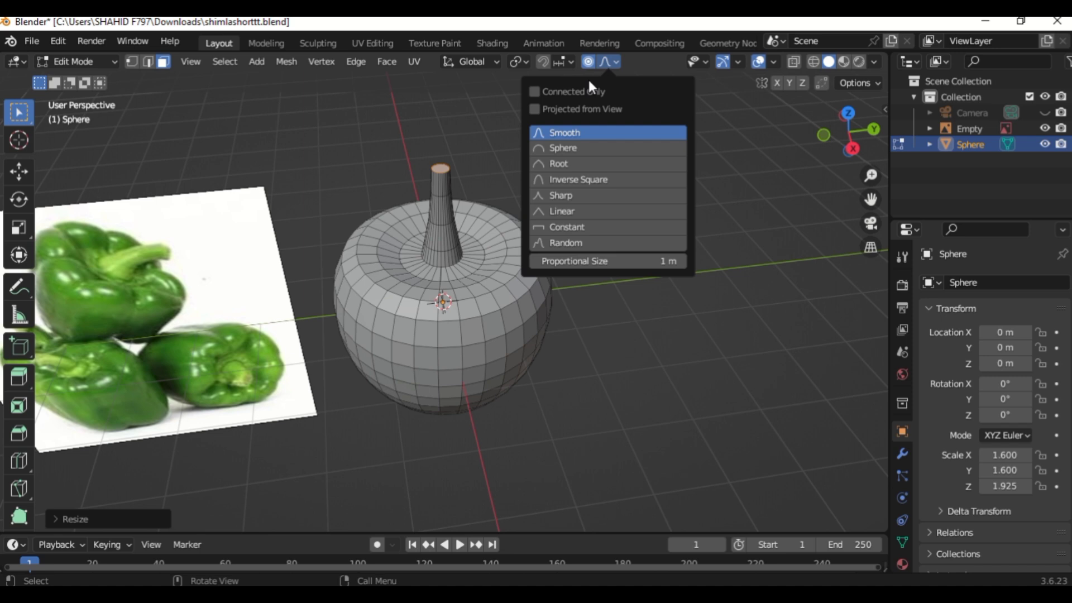
click(590, 62)
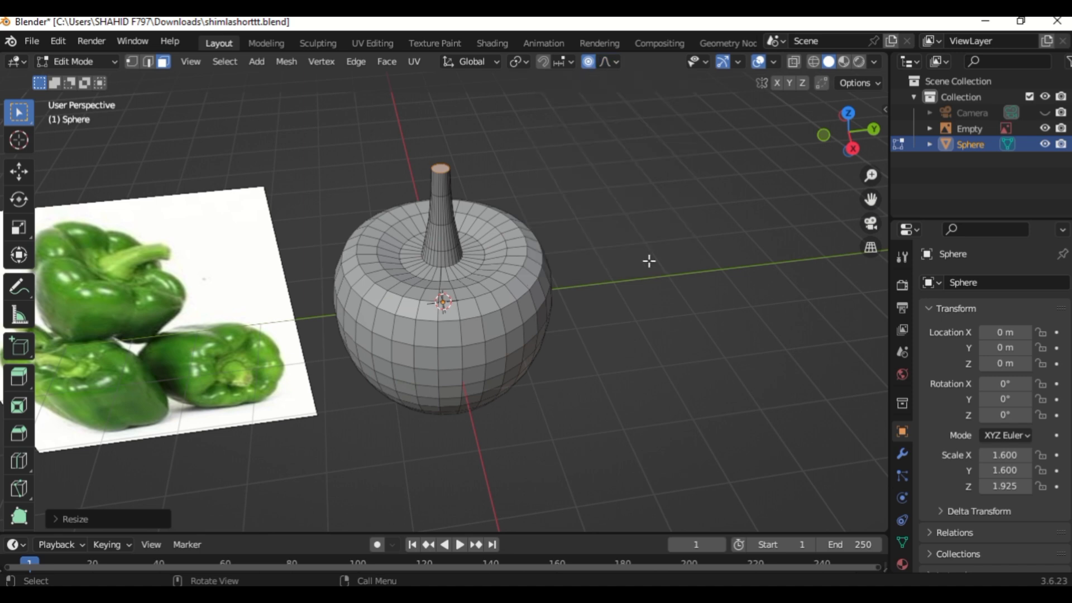
Bend the stem by moving its tip about 0.23 m along the Y axis with proportional editing.
key(g)
key(y)
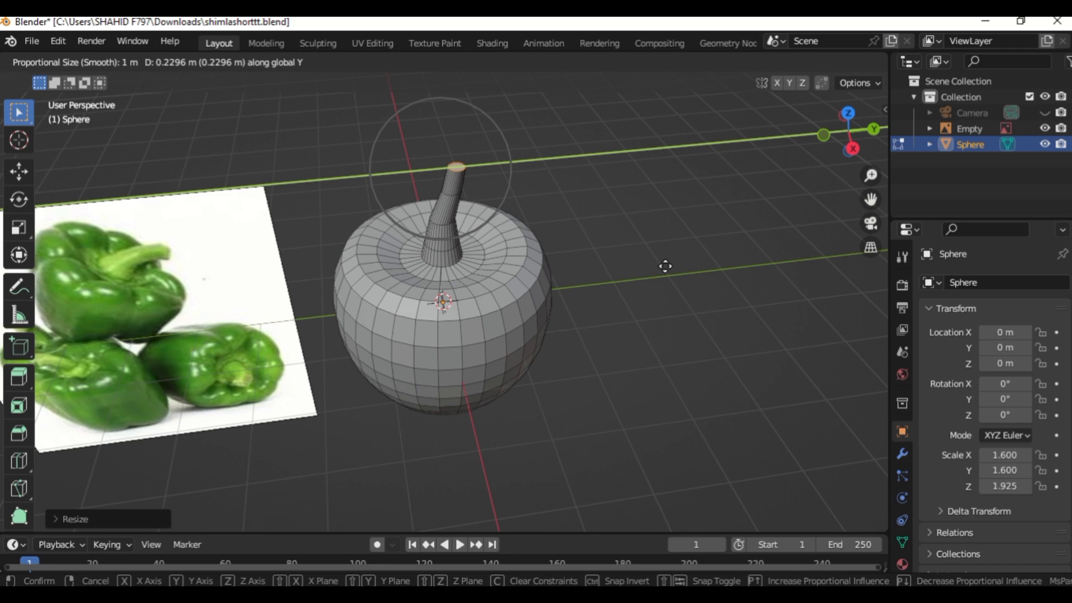
click(665, 266)
key(g)
key(y)
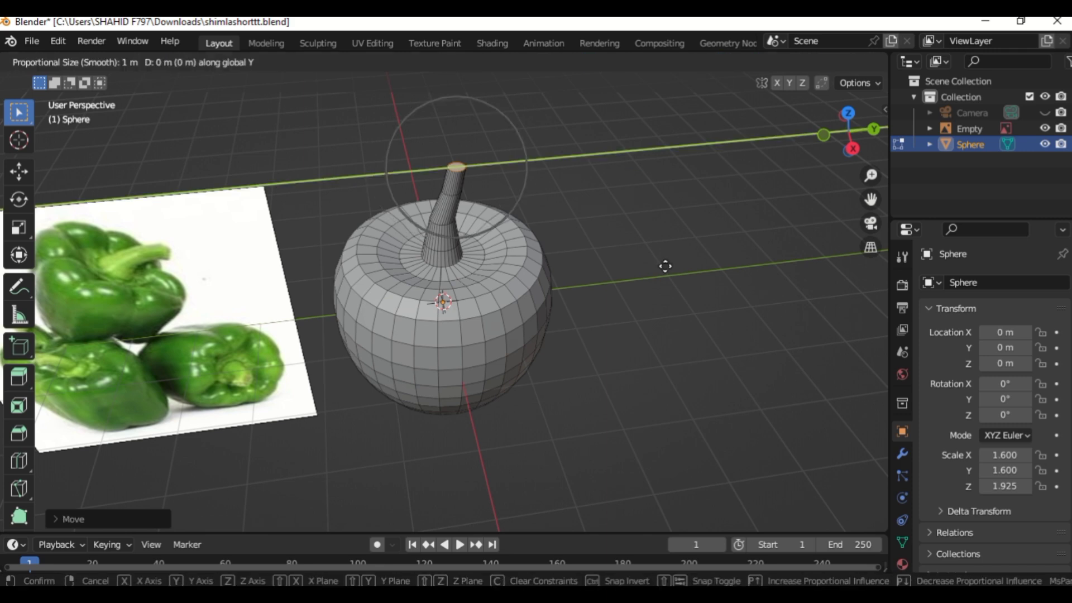
click(665, 267)
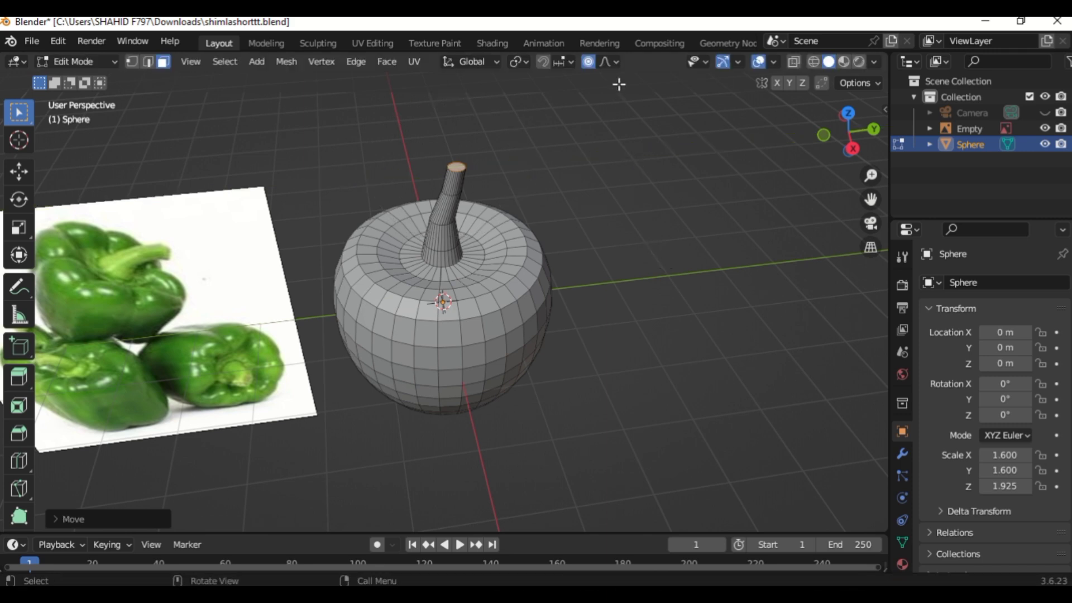
Turn off proportional editing and move the stem tip about 0.12 m further along Y.
click(589, 62)
key(g)
key(y)
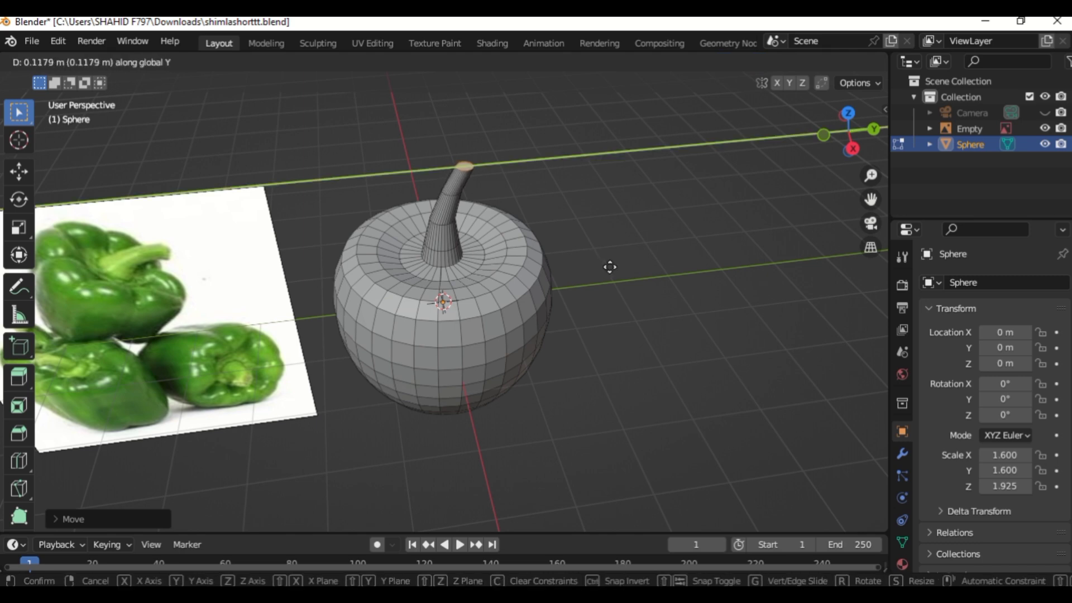
click(609, 267)
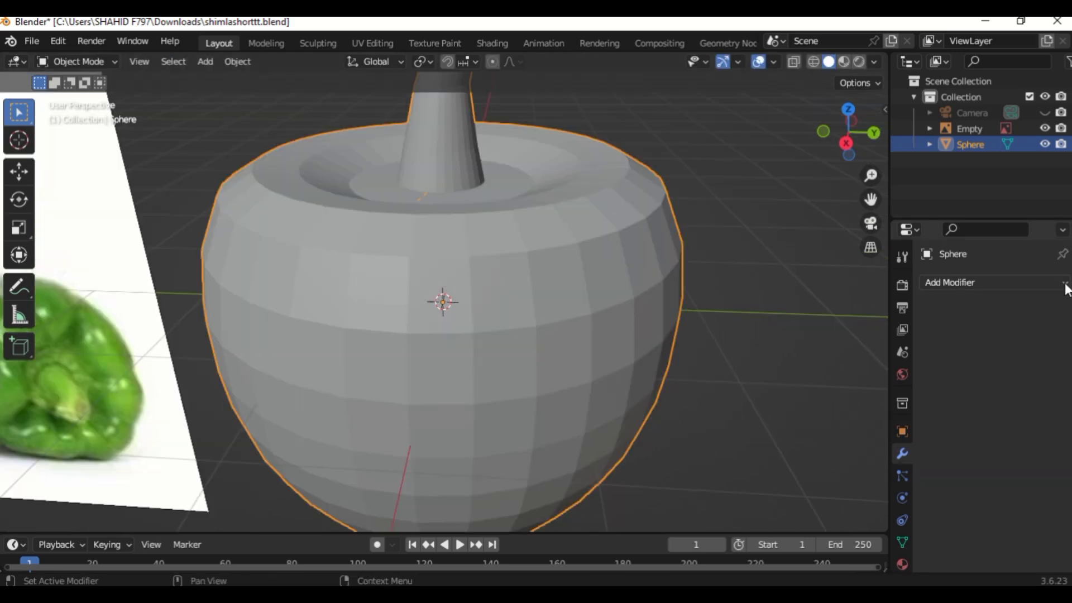
Add a Subdivision Surface modifier to the pepper and set its viewport levels to 2.
click(950, 282)
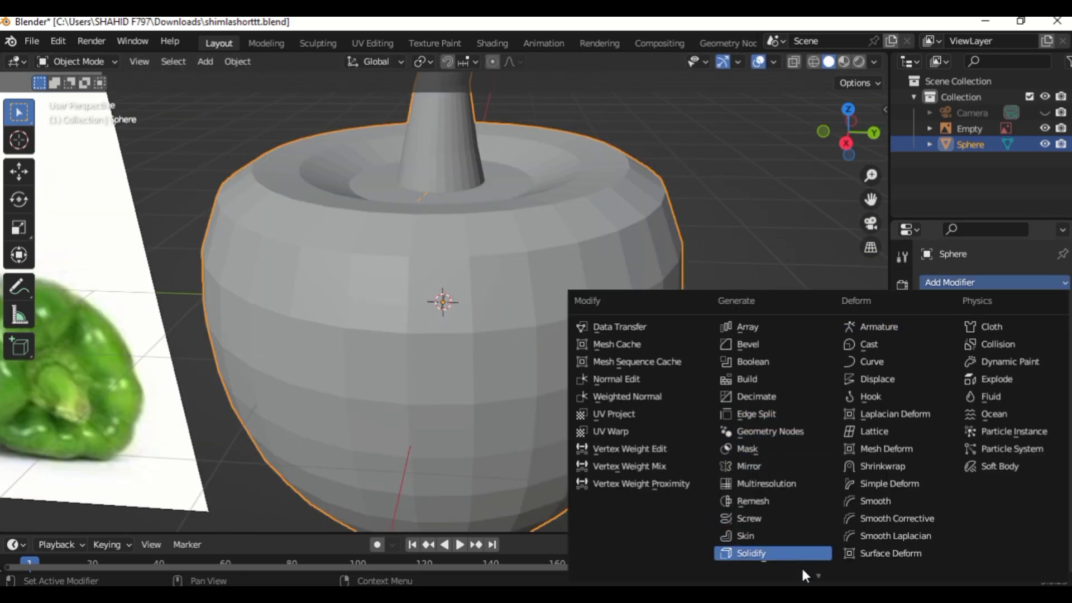
scroll(818, 567, down, 4)
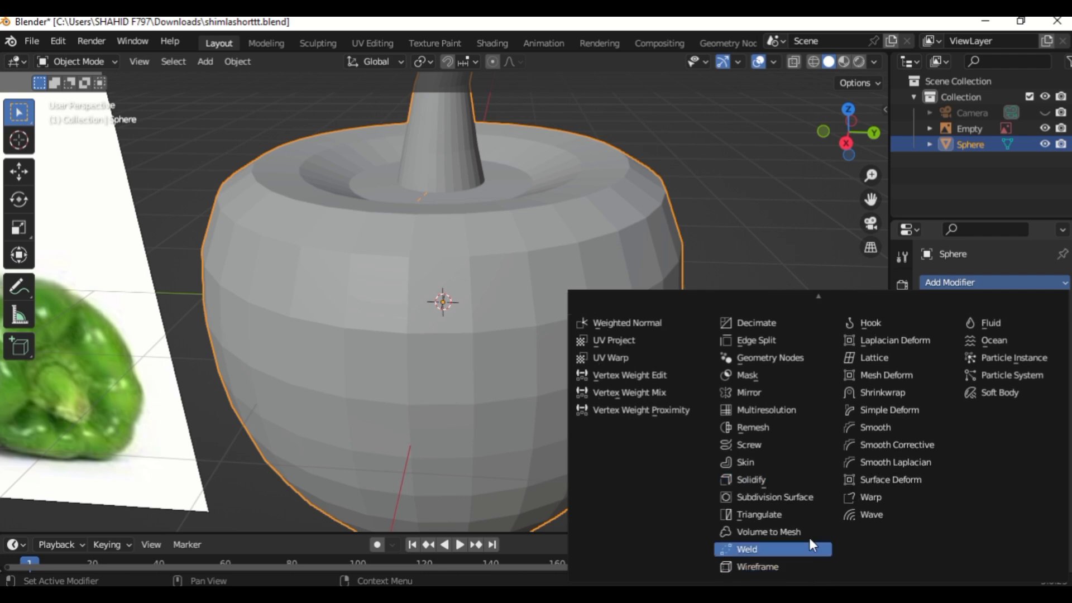
click(810, 497)
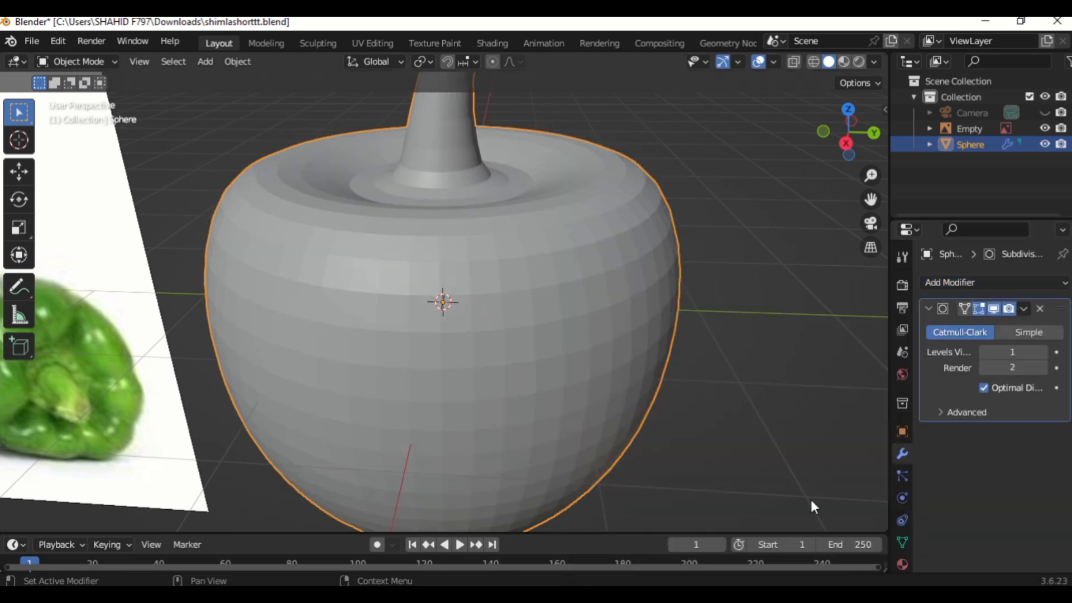
click(1042, 352)
scroll(737, 338, down, 4)
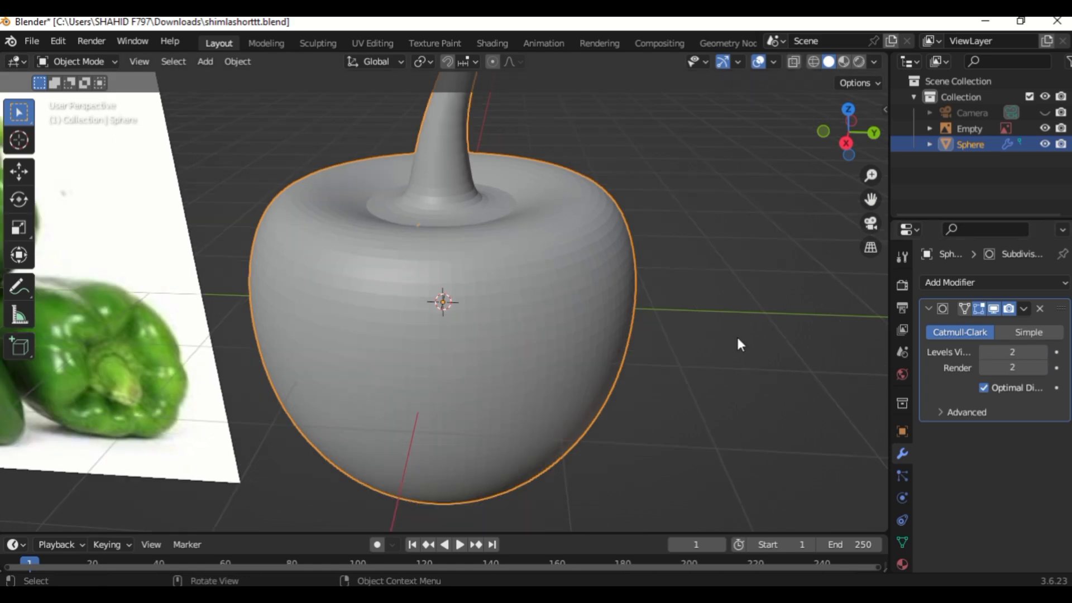
scroll(740, 345, down, 2)
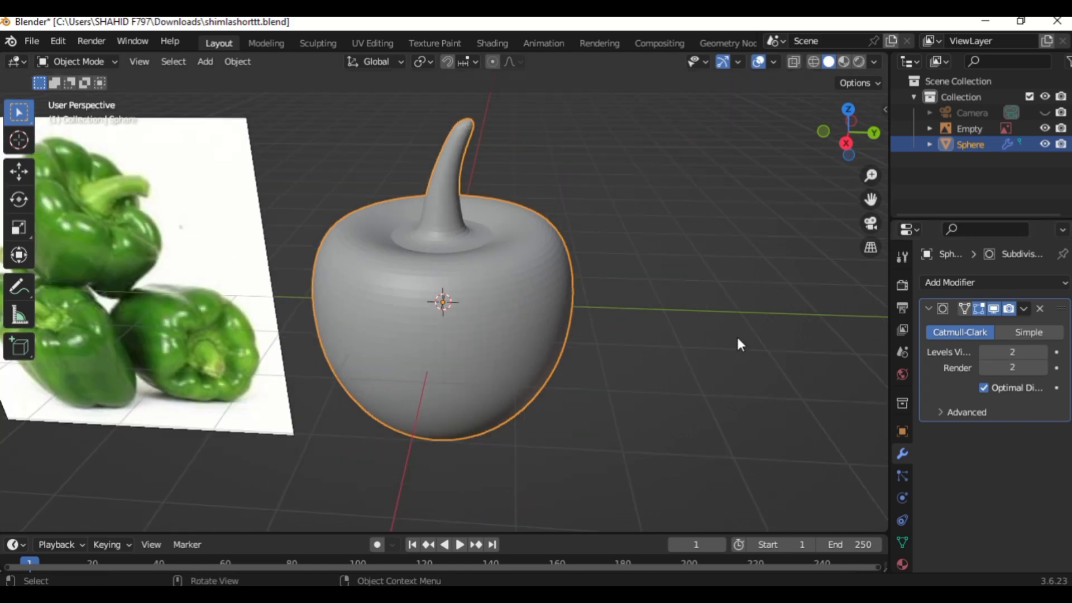
Enter Edit Mode and select shortest-path vertex lines running down the pepper's side.
key(Tab)
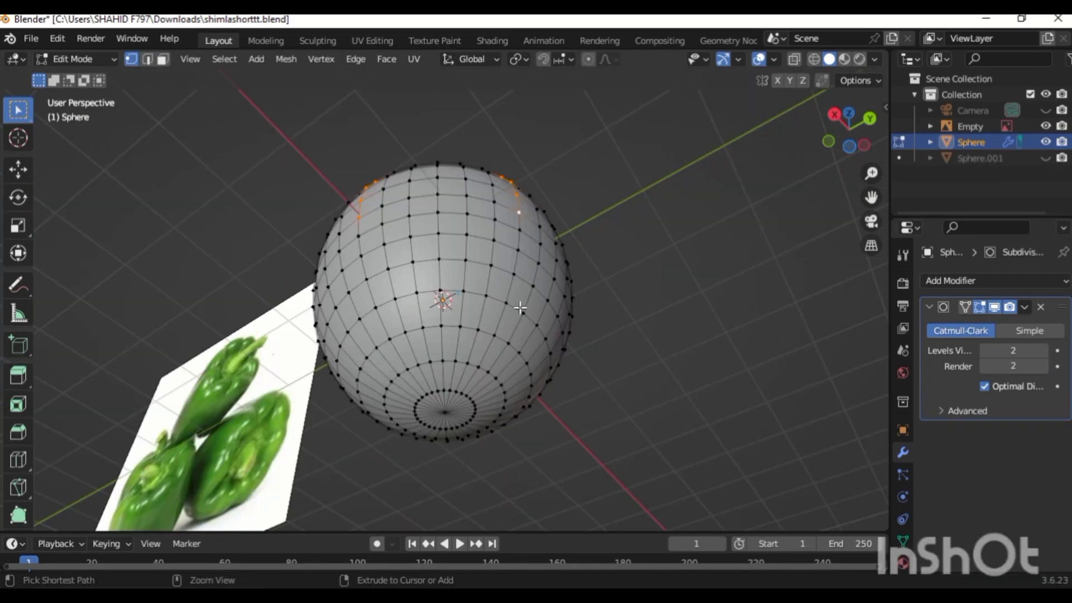
ctrl+click(461, 392)
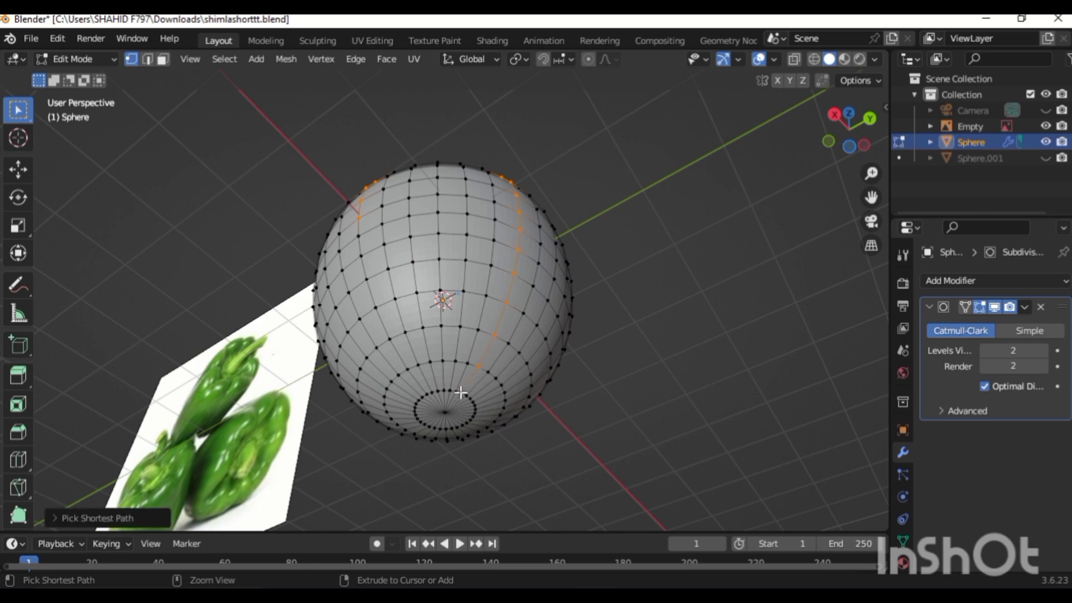
shift+click(357, 237)
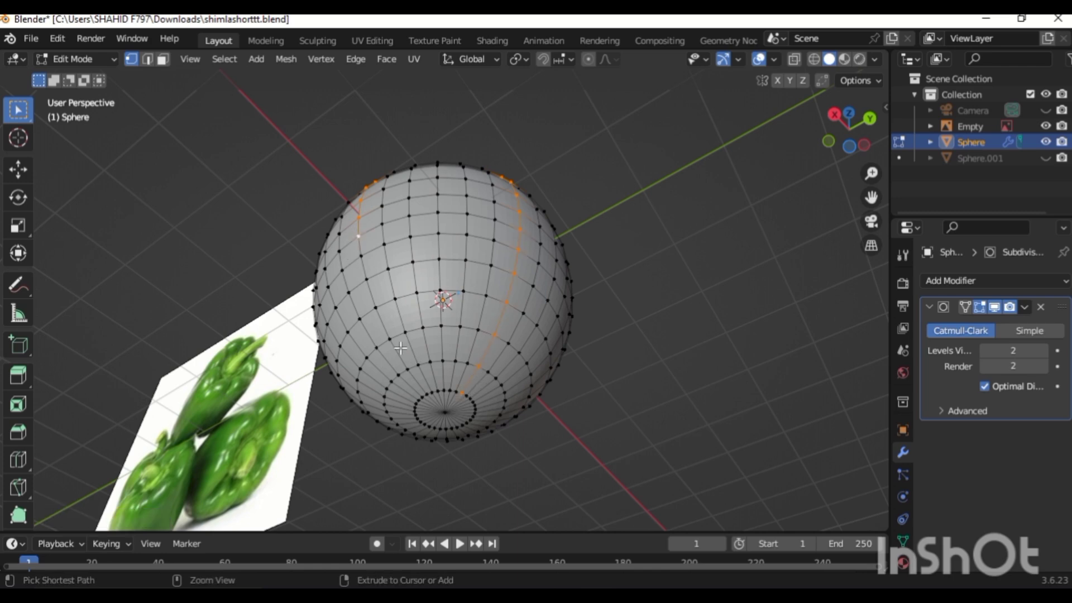
ctrl+click(427, 393)
Hide the reference image empty from the viewport.
key(KP_8)
key(KP_8)
key(KP_8)
key(KP_8)
key(KP_8)
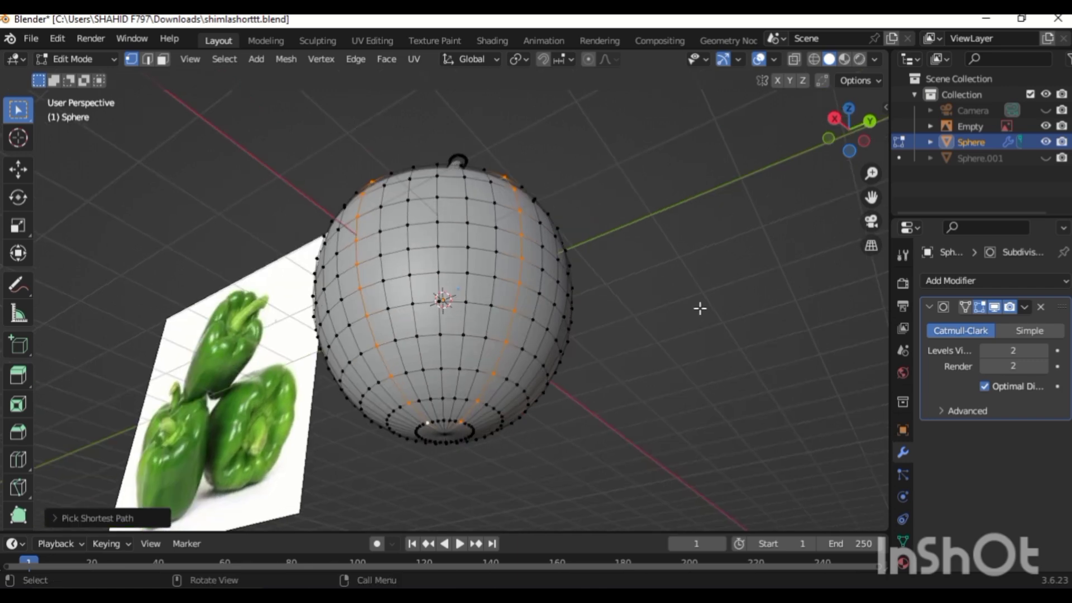
key(KP_8)
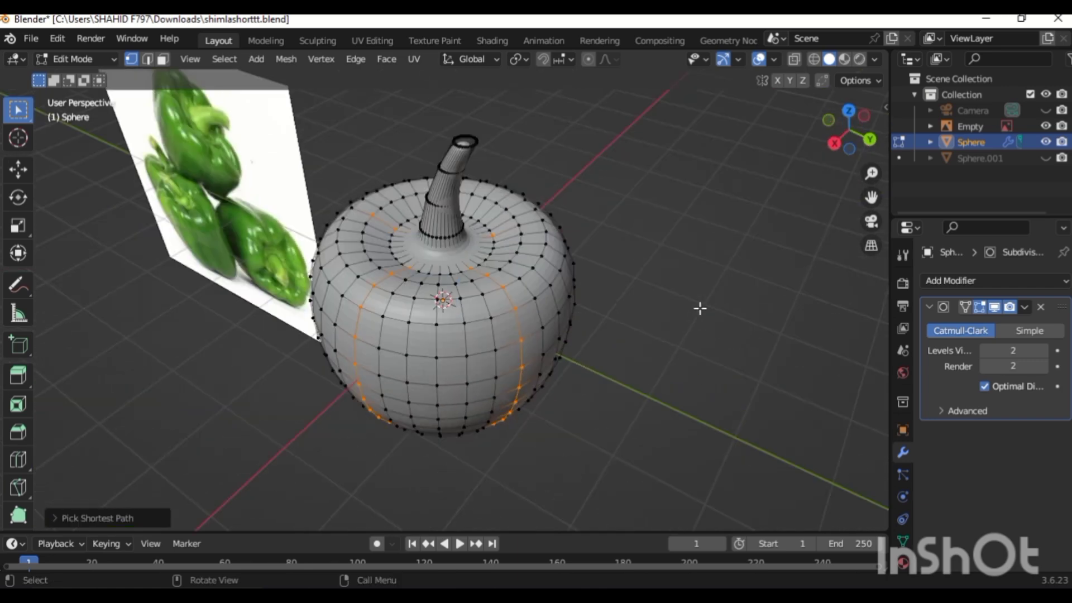
key(KP_6)
key(KP_6)
key(KP_6)
key(KP_6)
key(KP_6)
key(KP_6)
key(KP_6)
key(KP_6)
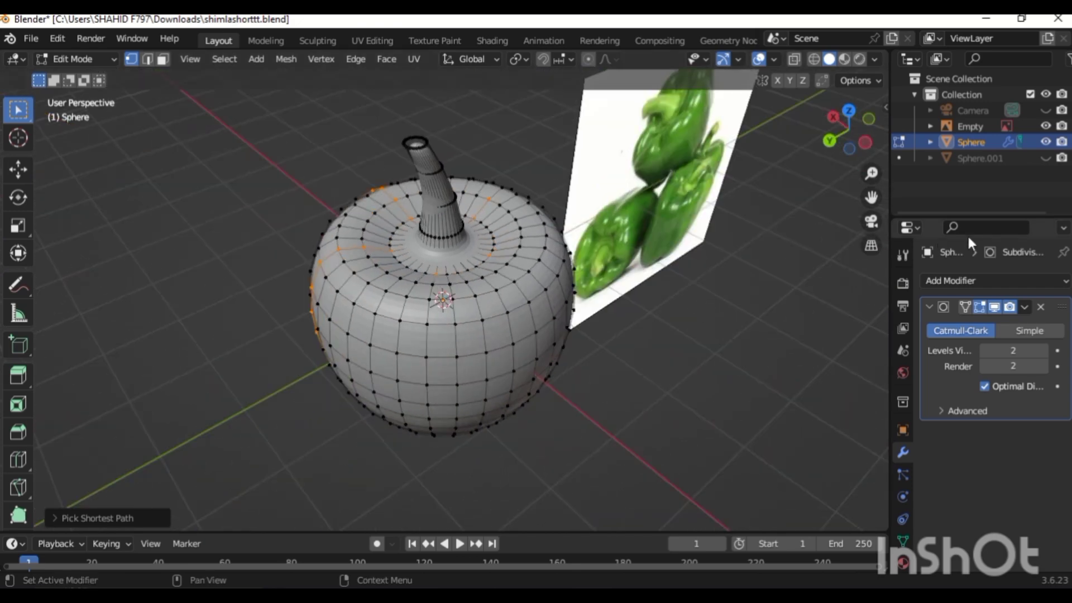
click(1046, 127)
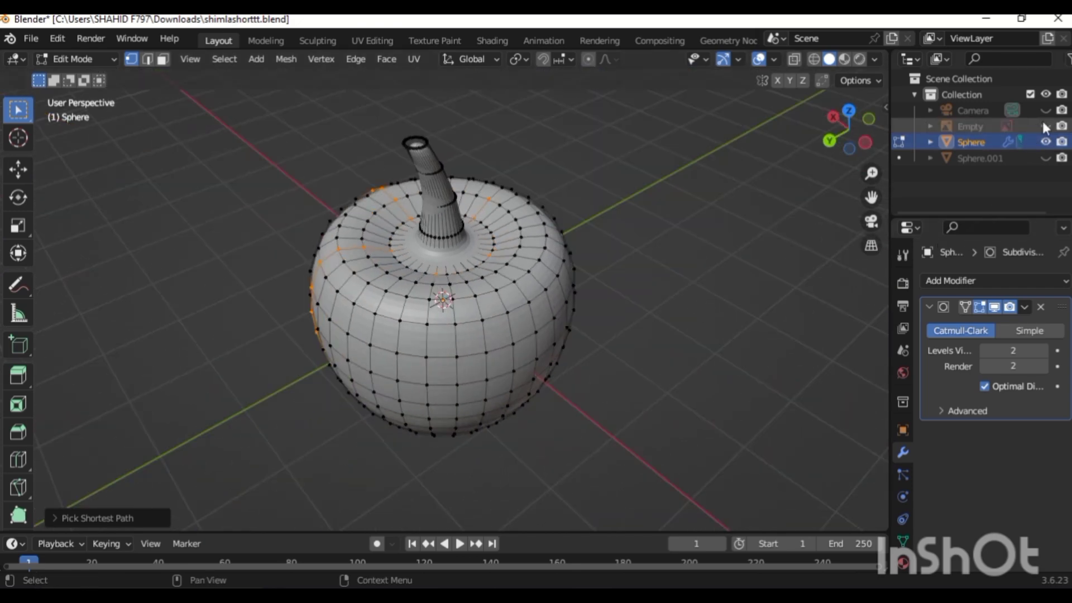
Select additional vertical vertex paths from the stem base down the pepper's sides.
key(KP_6)
key(KP_6)
key(KP_6)
key(KP_6)
key(KP_6)
key(KP_6)
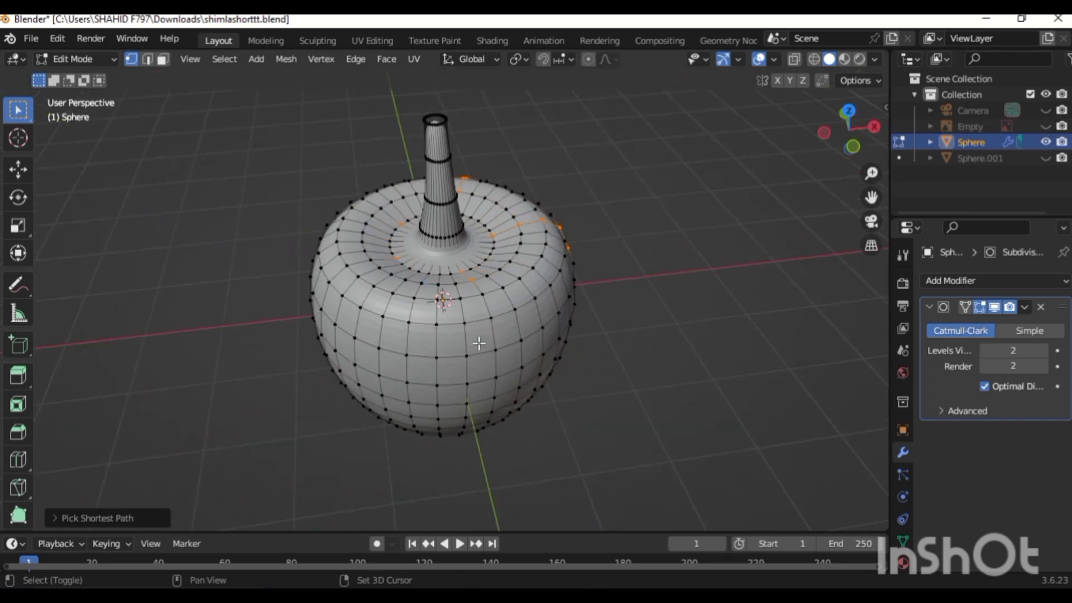
shift+click(495, 355)
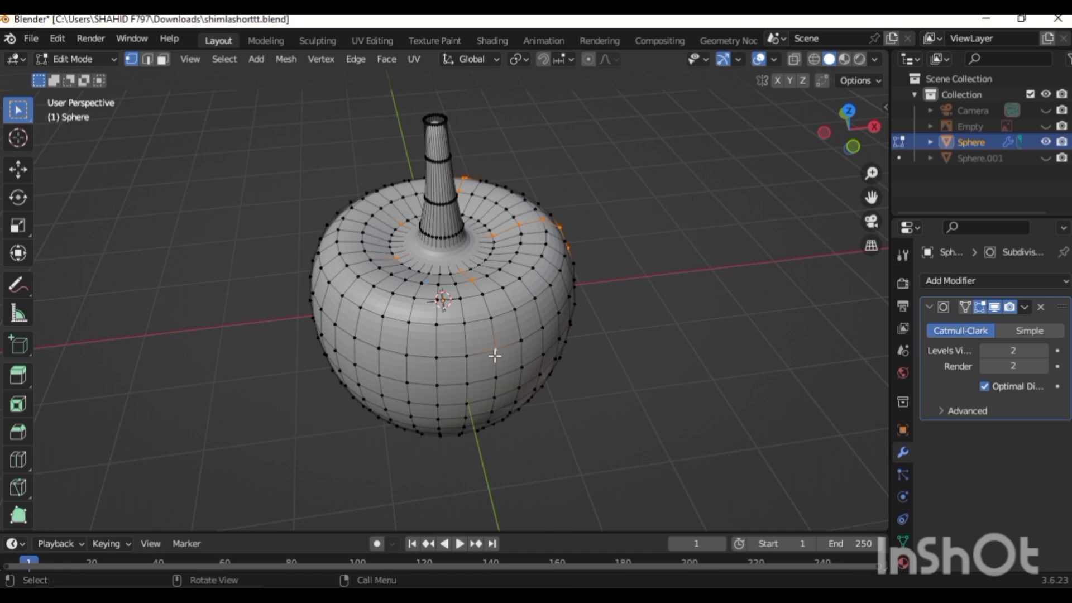
ctrl+click(484, 294)
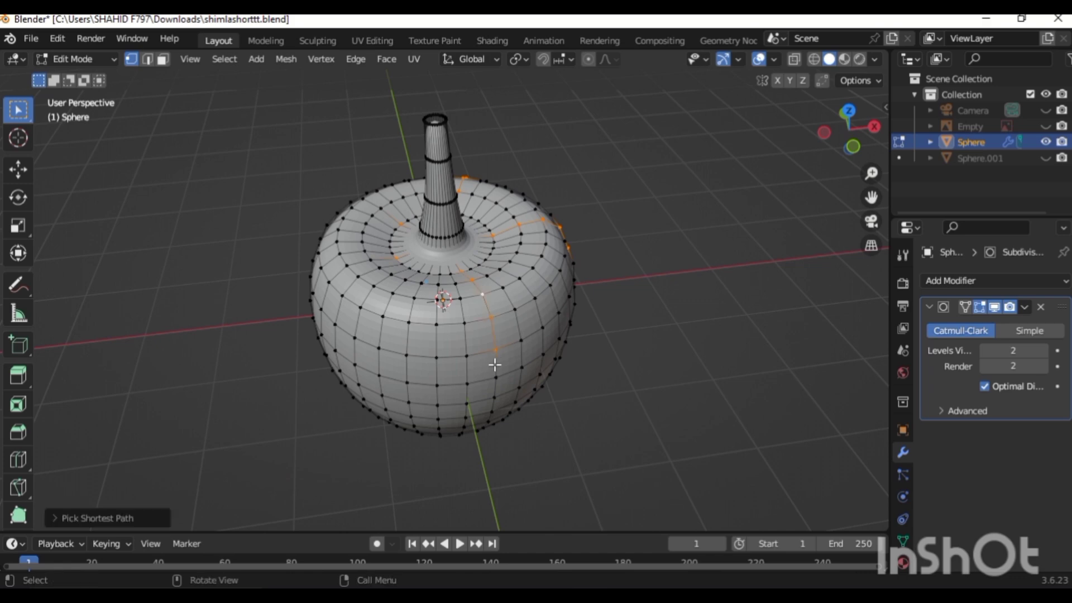
ctrl+click(491, 412)
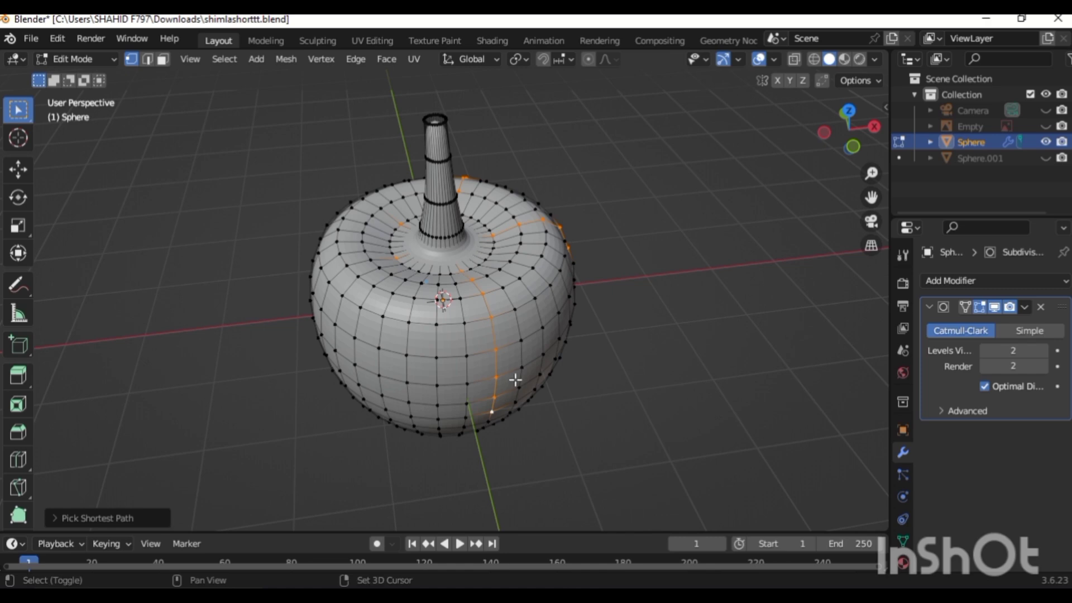
shift+click(368, 260)
ctrl+click(323, 335)
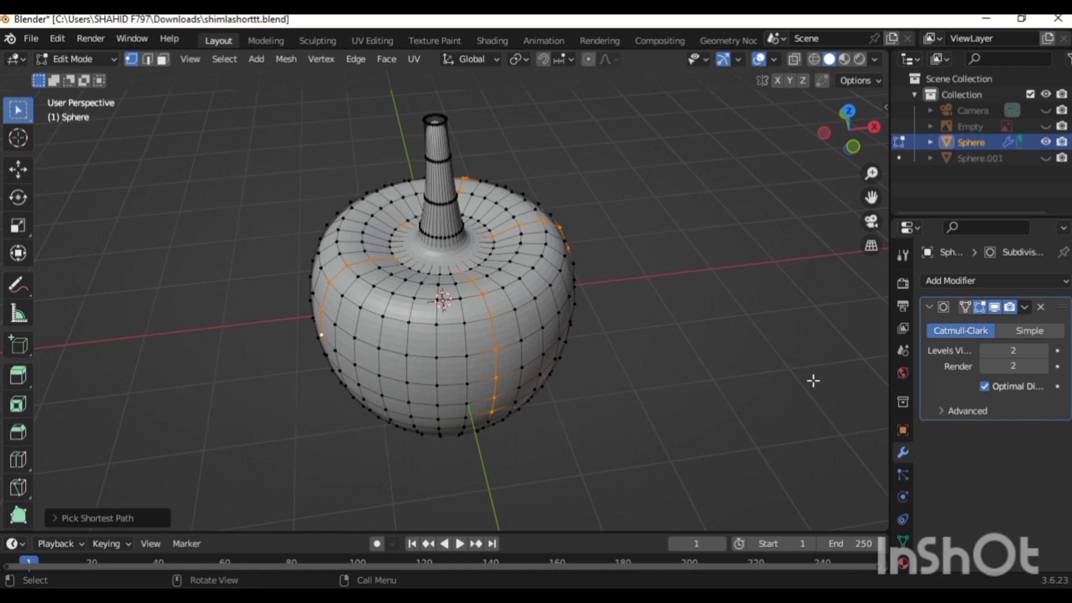
Select another shortest-path vertex line running down the pepper's side to its underside.
key(KP_2)
key(KP_2)
key(KP_2)
key(KP_2)
key(KP_2)
key(KP_2)
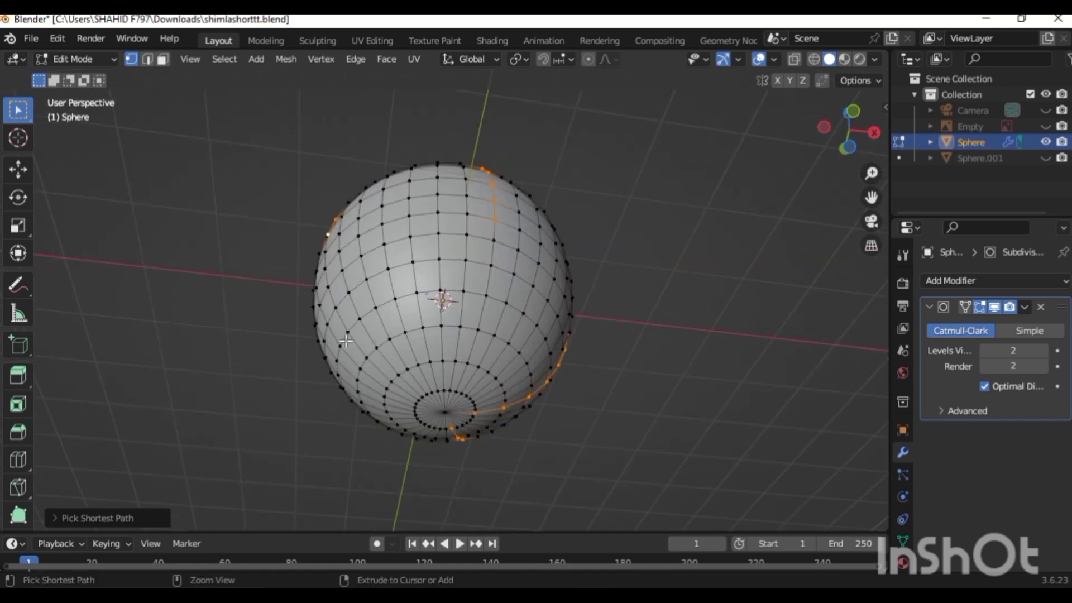
ctrl+click(392, 383)
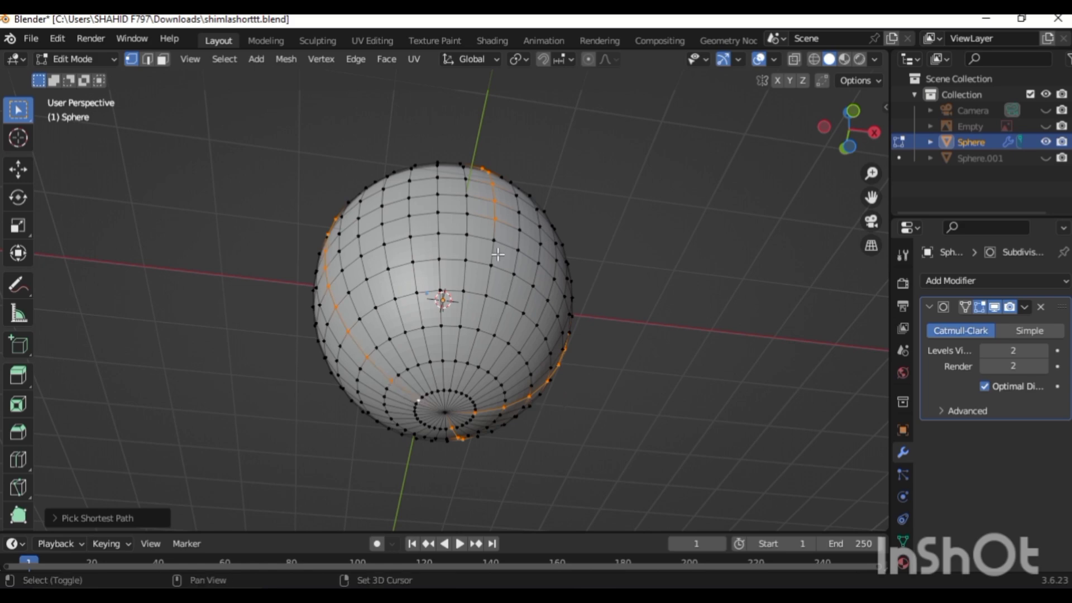
shift+click(491, 239)
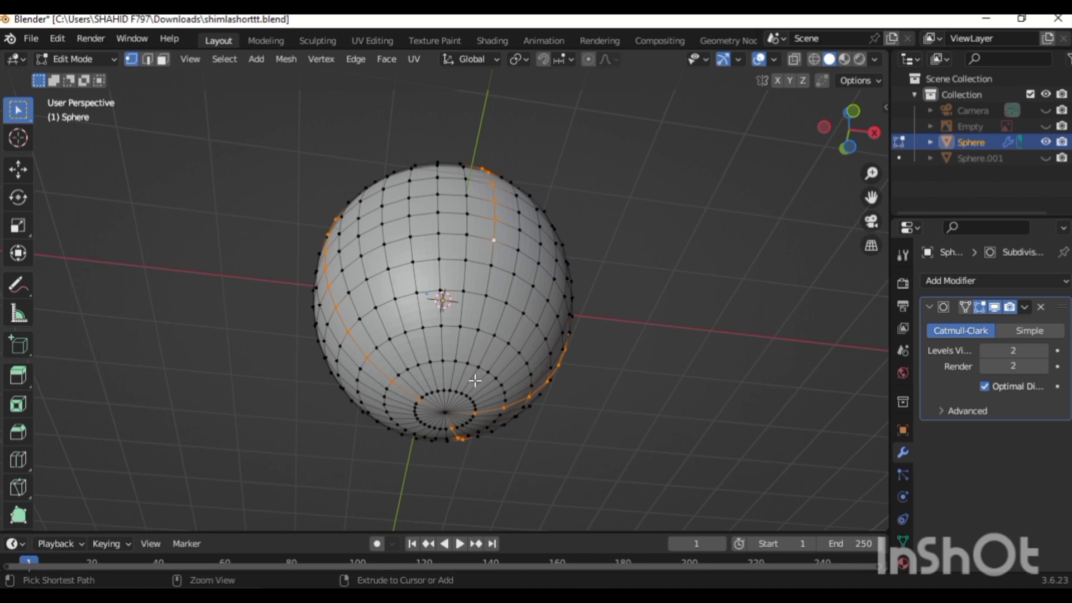
ctrl+click(456, 390)
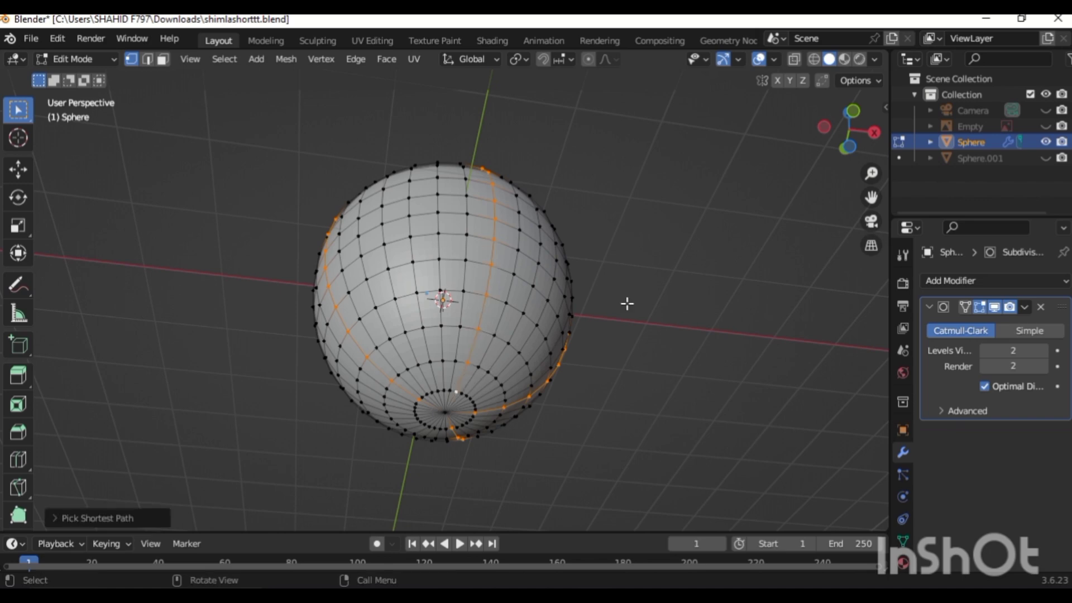
Add a vertical vertex path running down the front of the pepper from the stem base to the bottom.
key(KP_4)
key(KP_4)
key(KP_4)
key(KP_4)
key(KP_4)
key(KP_4)
key(KP_4)
key(KP_4)
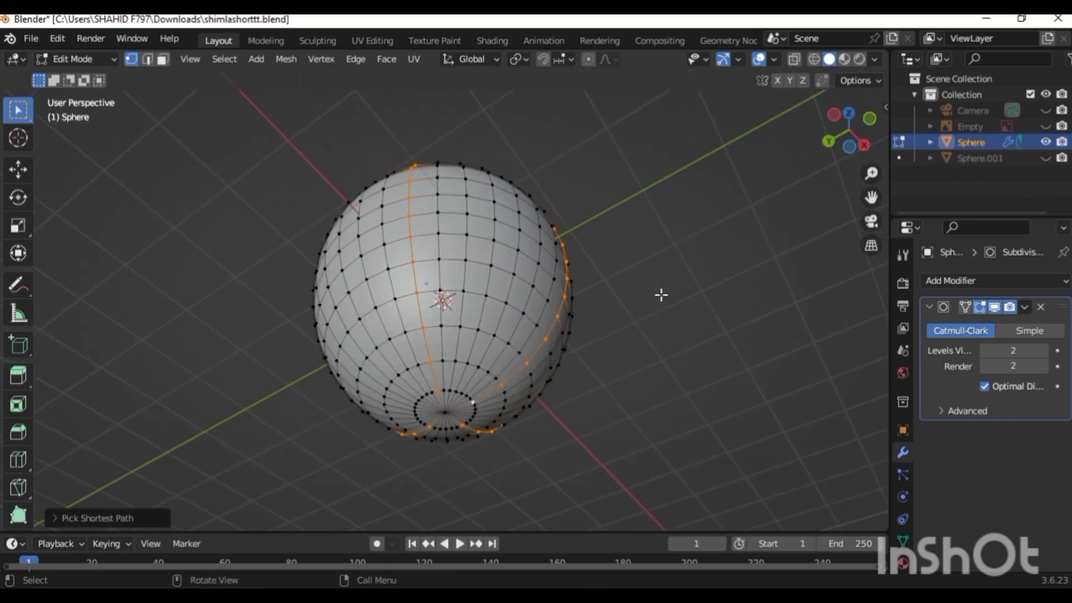
key(KP_4)
key(KP_4)
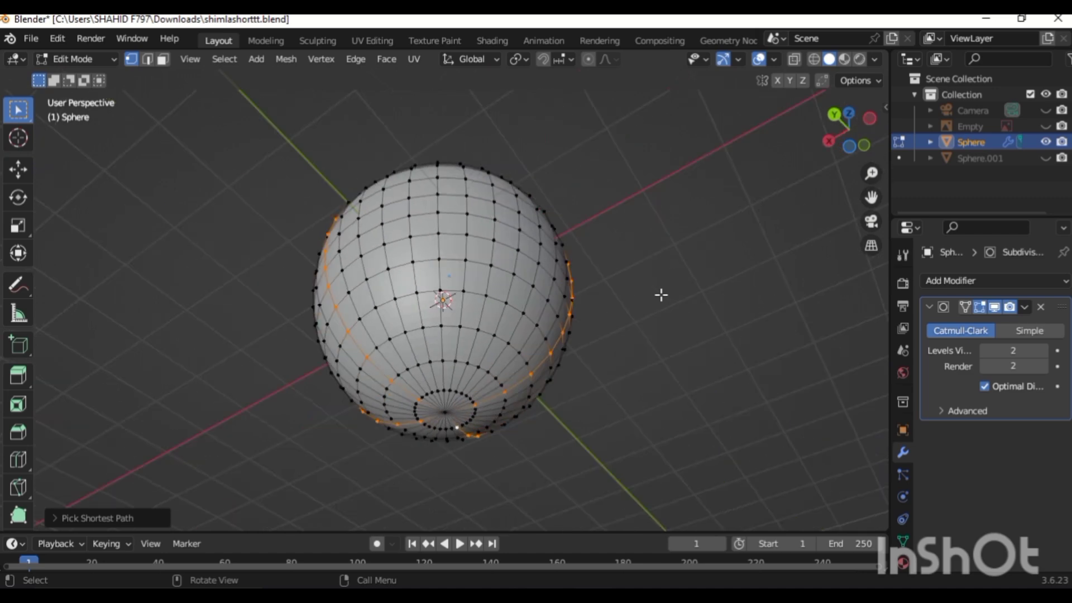
key(KP_8)
key(KP_8)
key(KP_8)
key(KP_8)
key(KP_8)
key(KP_8)
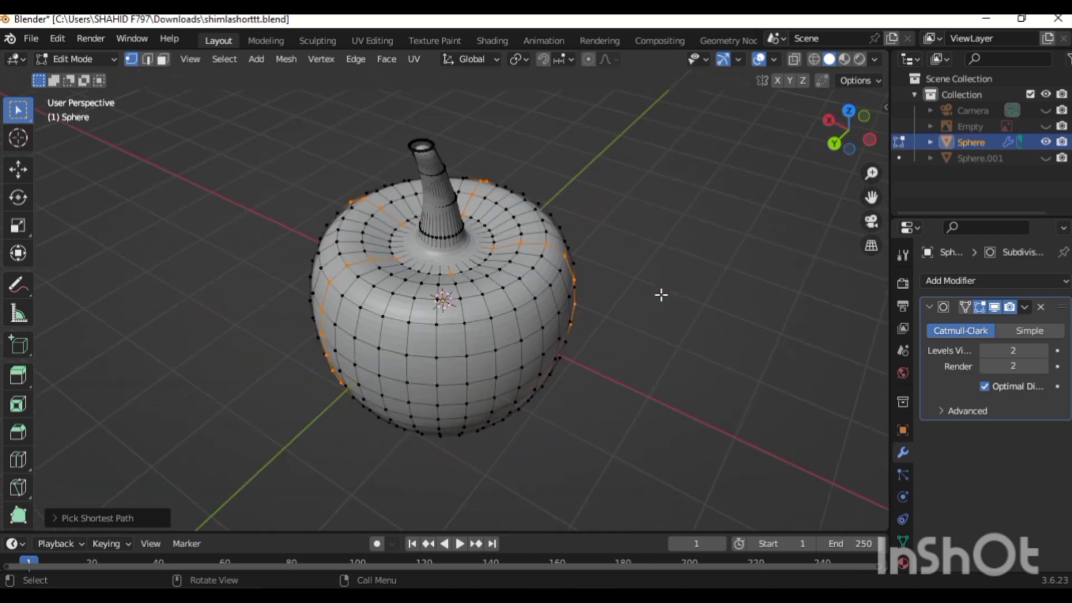
shift+click(453, 285)
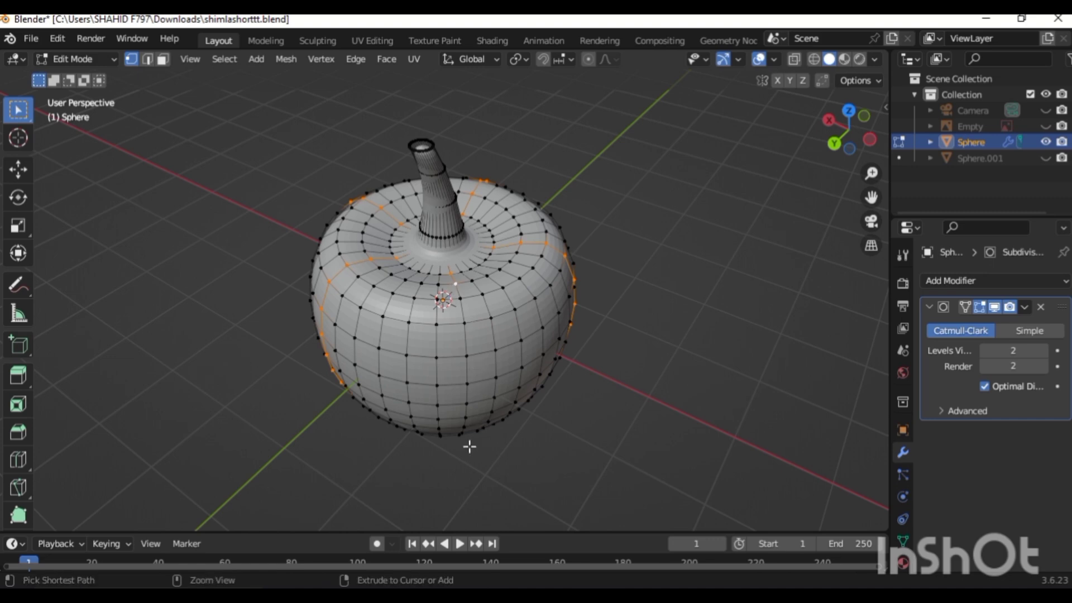
ctrl+click(465, 427)
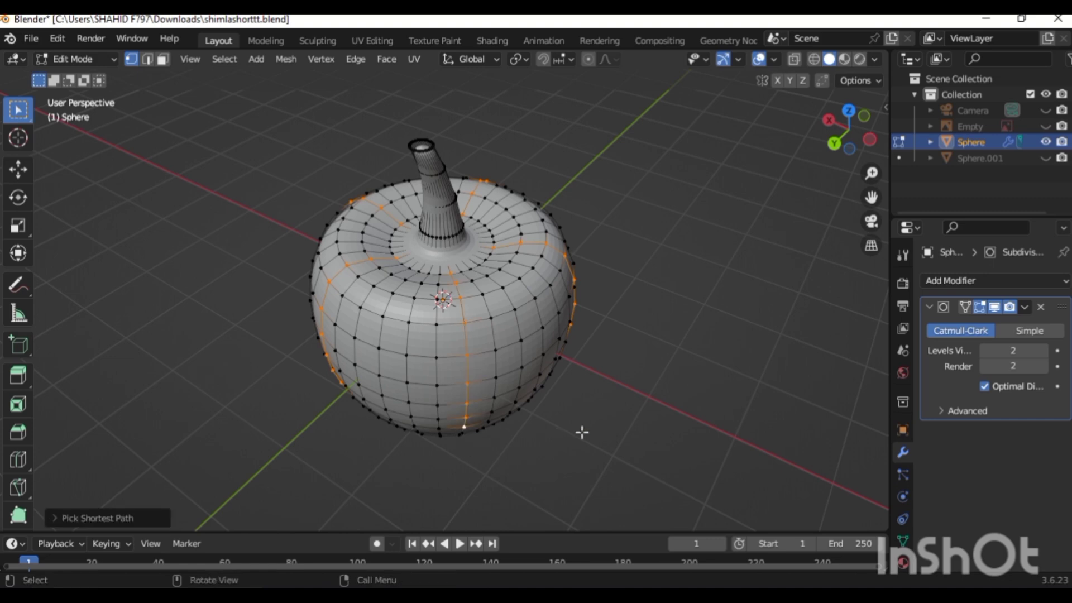
Scale the selected vertex lines inward to 0.9158 to form the lobe grooves, then return to Object Mode.
key(KP_2)
key(KP_2)
key(KP_2)
key(KP_2)
key(KP_2)
key(KP_2)
key(KP_2)
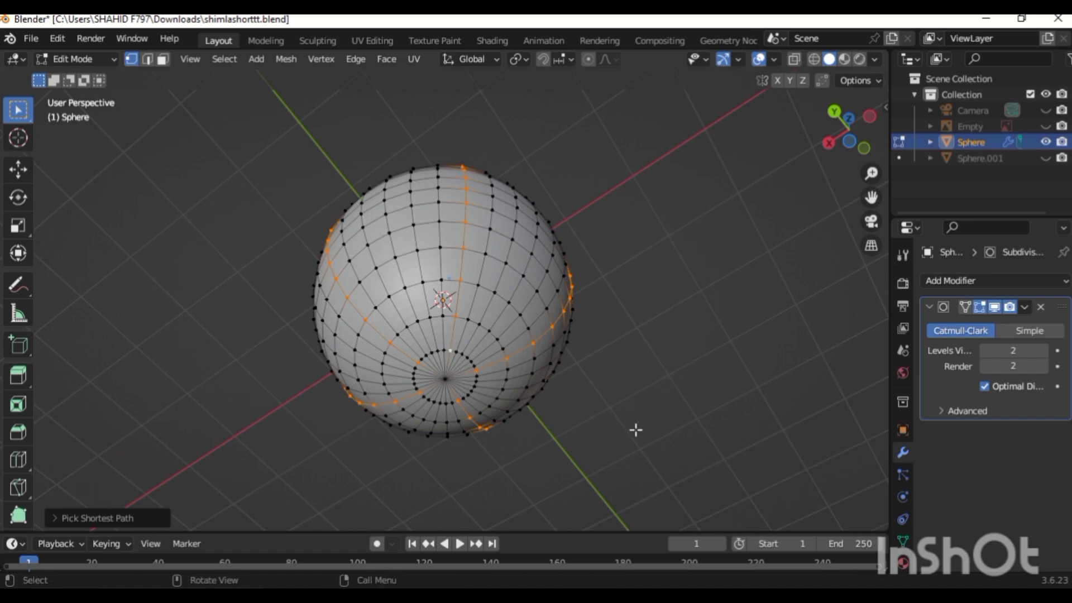
key(KP_8)
key(KP_8)
key(KP_8)
key(KP_8)
key(KP_8)
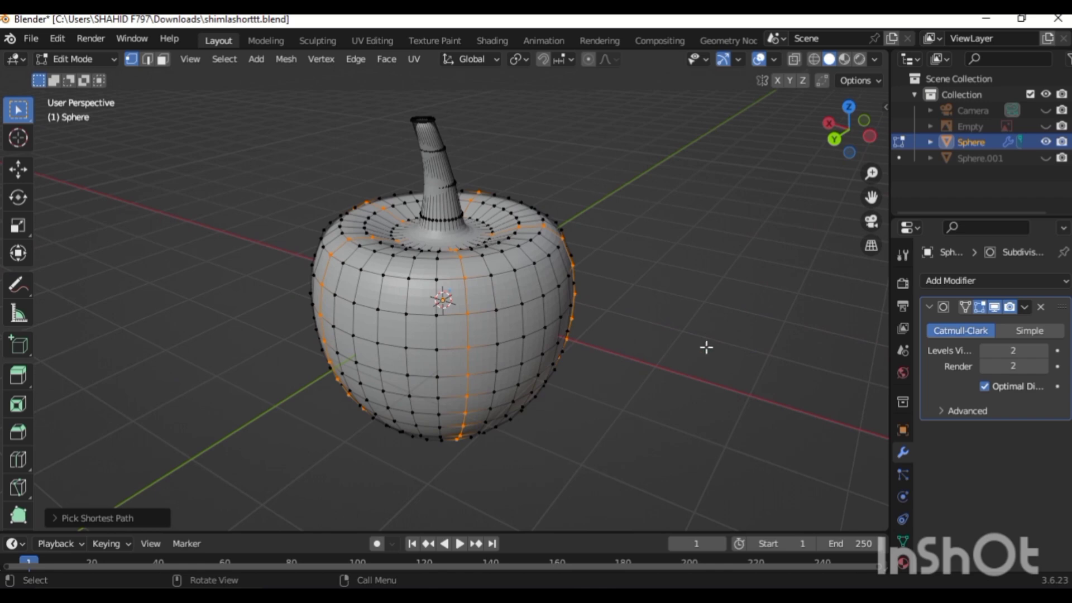
key(s)
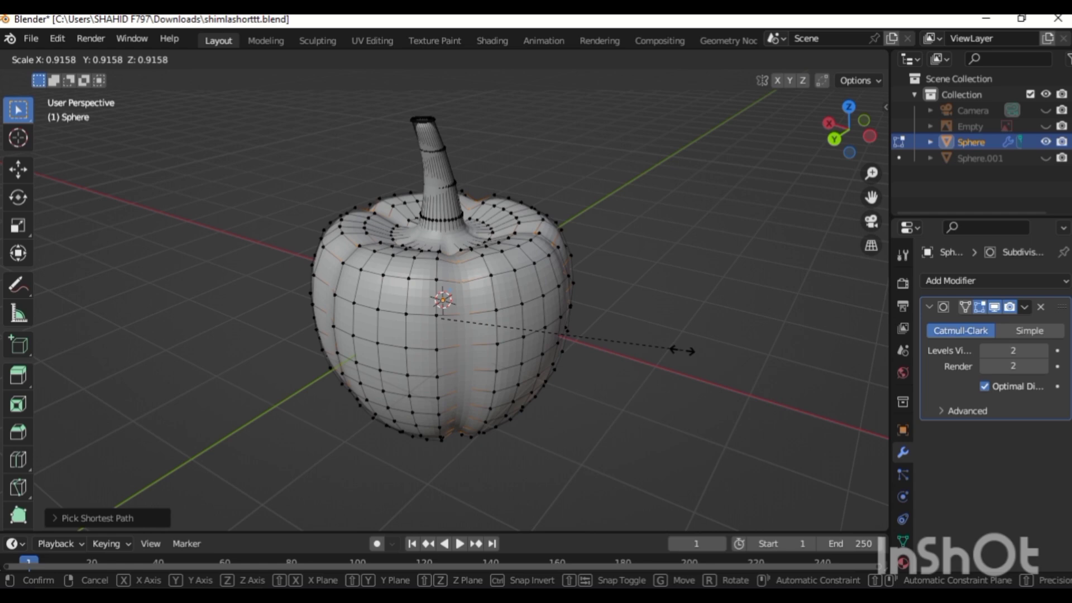
click(682, 350)
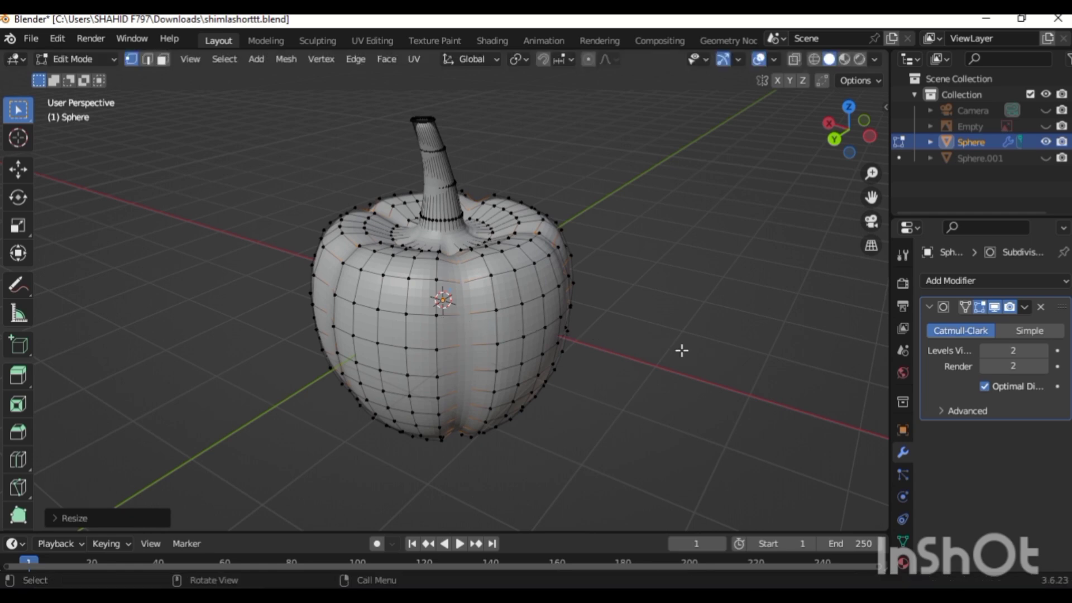
key(Tab)
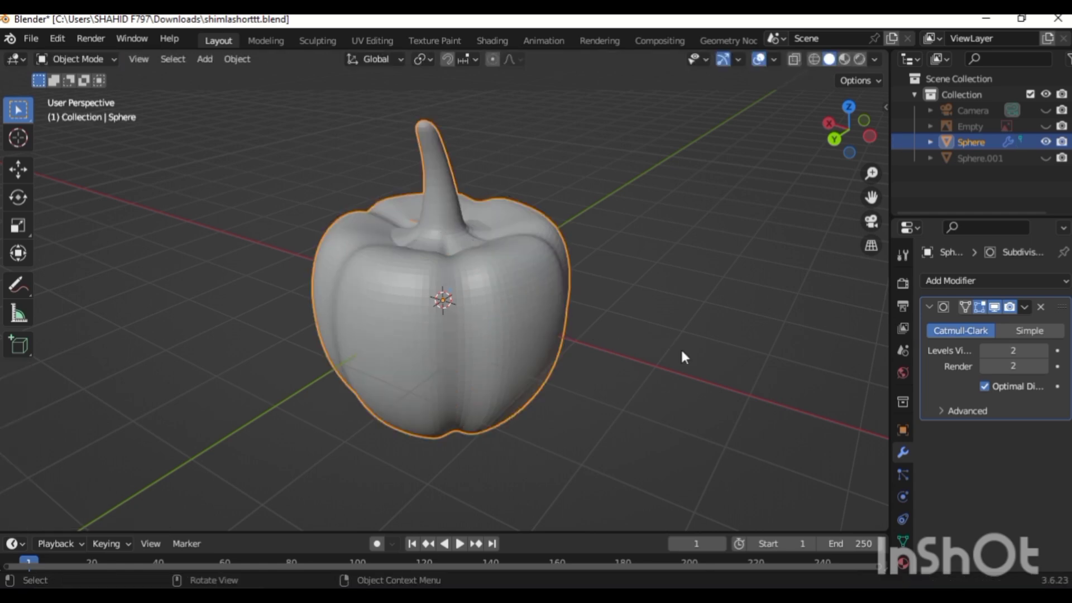
Orbit around the pepper to inspect its lobed shape from all sides.
key(KP_6)
key(KP_6)
key(KP_6)
key(KP_6)
key(KP_6)
key(KP_6)
key(KP_6)
key(KP_6)
key(KP_6)
key(KP_6)
key(KP_6)
key(KP_6)
key(KP_6)
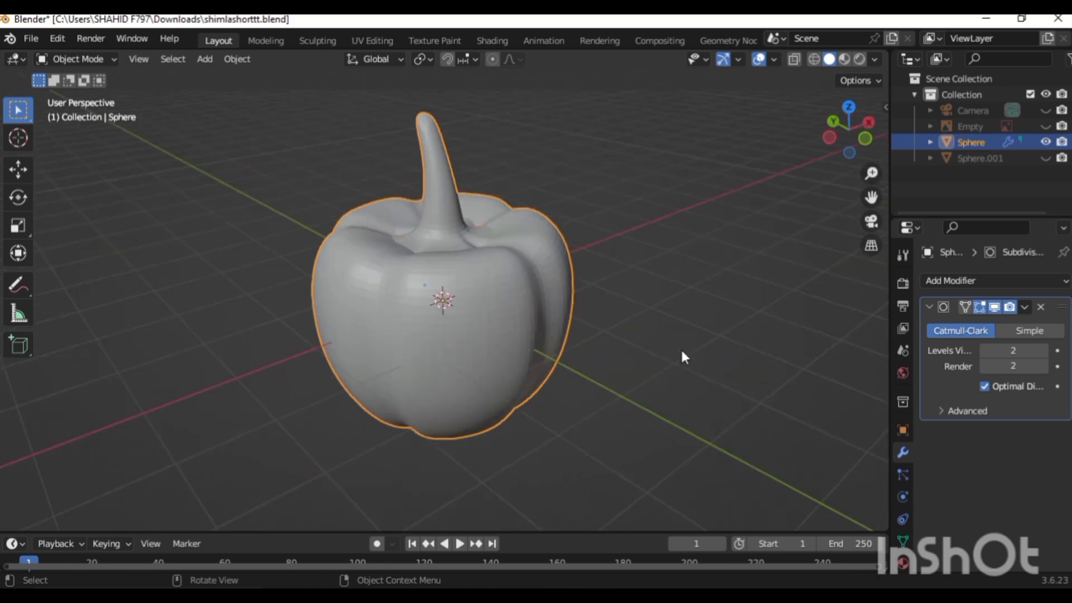
key(KP_6)
key(KP_6)
key(KP_6)
key(KP_6)
key(KP_6)
key(KP_6)
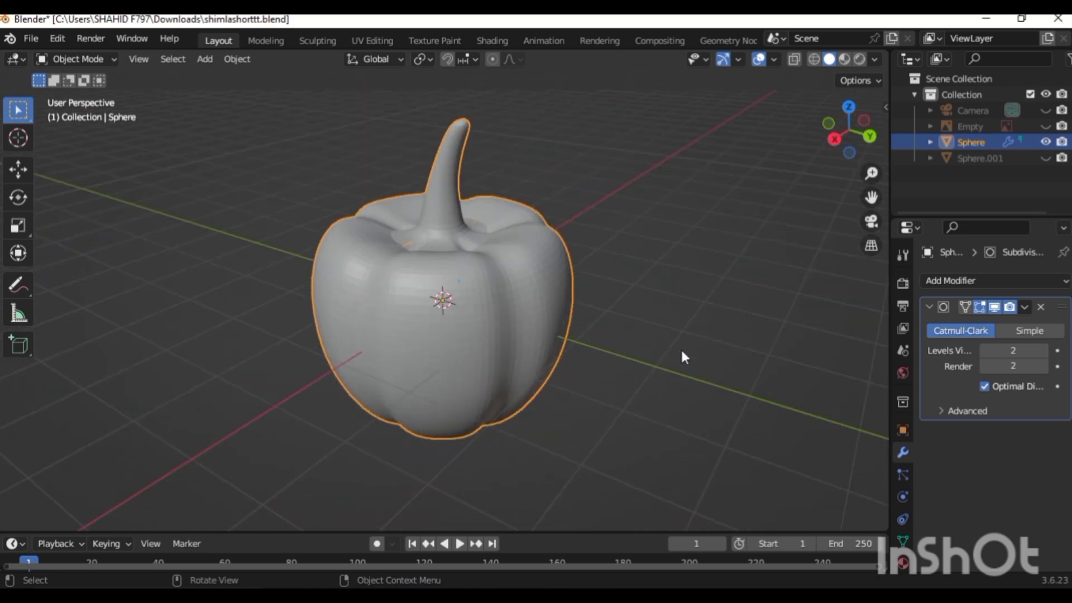
key(KP_6)
key(KP_6)
key(KP_6)
key(KP_6)
key(KP_6)
key(KP_6)
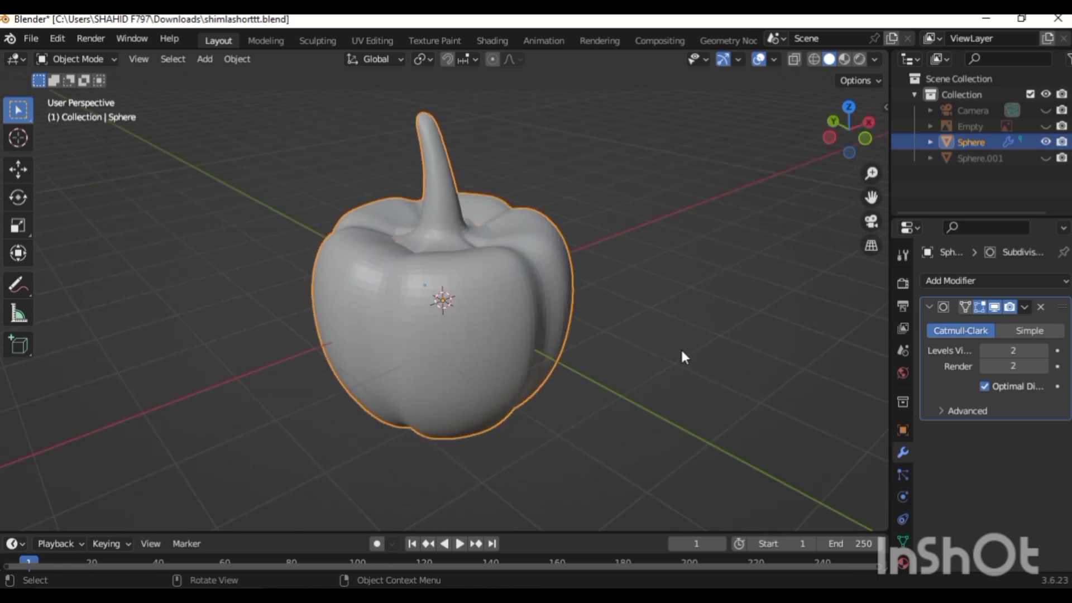
key(KP_6)
key(KP_6)
key(KP_6)
key(KP_6)
key(KP_6)
key(KP_6)
key(KP_6)
key(KP_6)
key(KP_6)
key(KP_6)
key(KP_6)
key(KP_6)
key(KP_6)
key(KP_6)
key(KP_6)
key(KP_6)
key(KP_6)
key(KP_6)
key(KP_6)
key(KP_6)
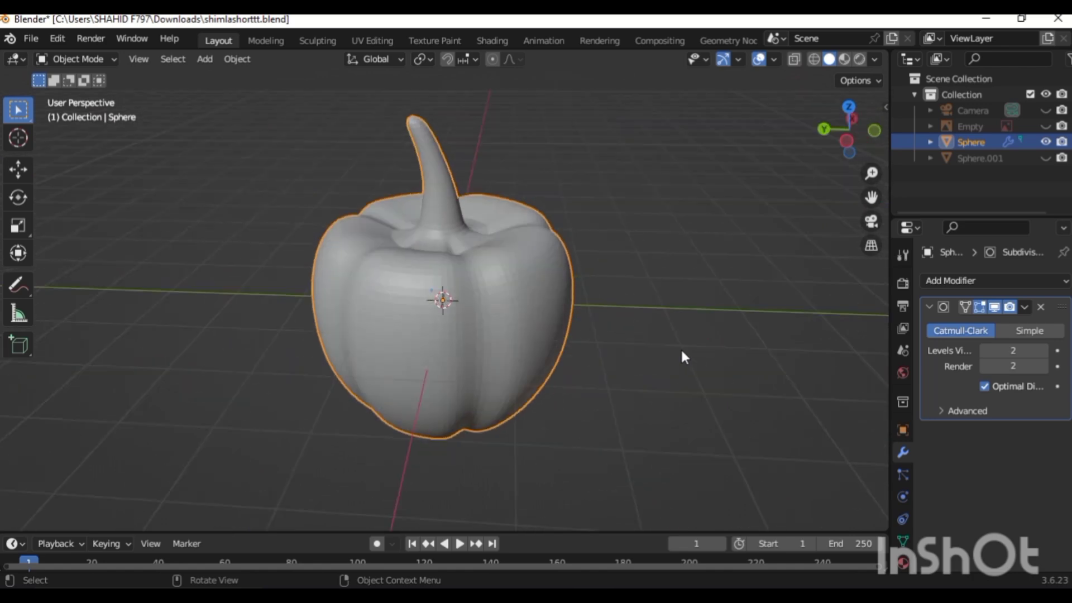
key(KP_6)
key(KP_6)
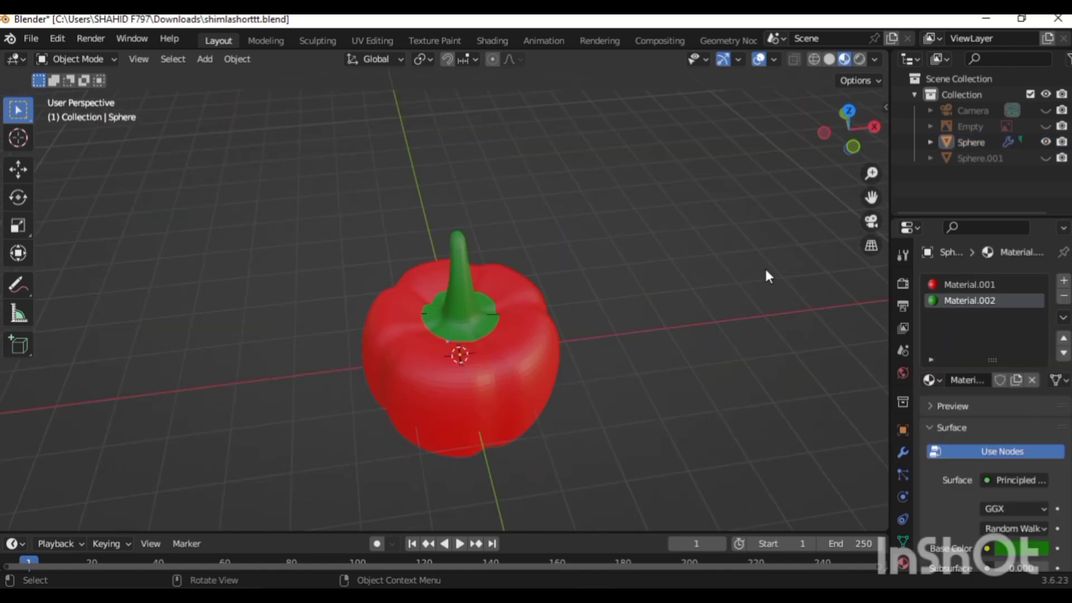
key(KP_6)
key(KP_6)
key(KP_6)
key(KP_6)
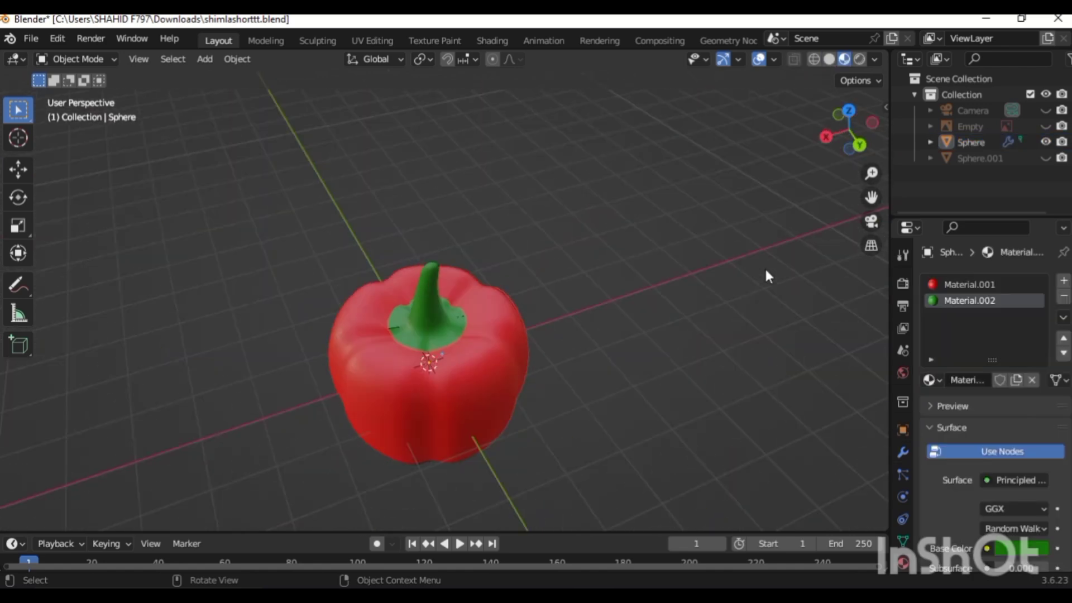
key(KP_6)
key(KP_6)
key(KP_6)
key(KP_6)
key(KP_6)
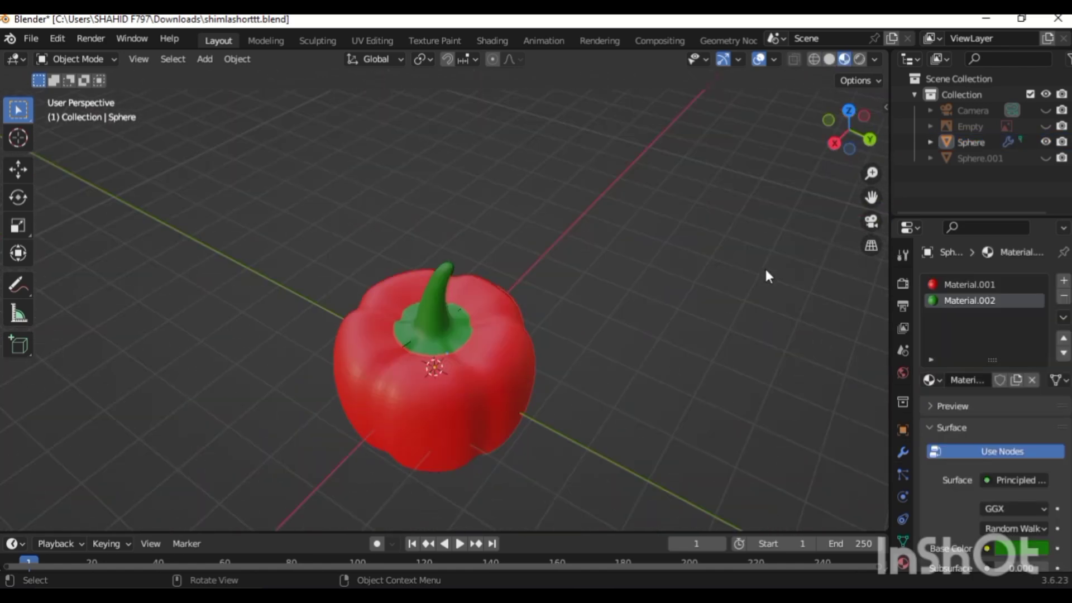
key(KP_4)
key(KP_4)
key(KP_4)
Apply Shade Smooth to the pepper object.
right_click(578, 168)
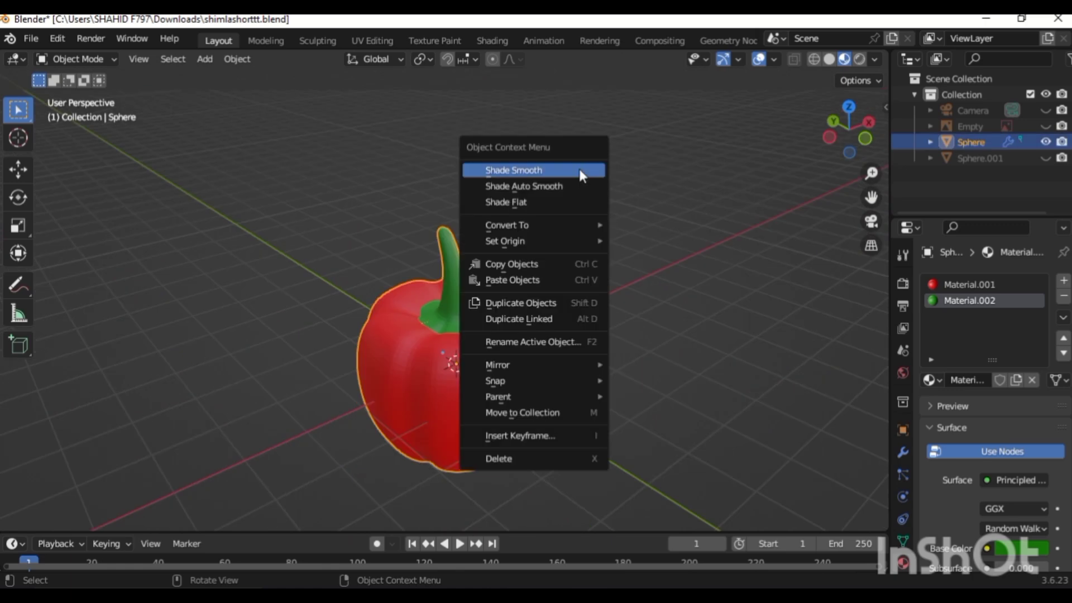
click(579, 170)
click(634, 267)
Orbit around the finished, colored pepper to review it from several angles.
key(KP_4)
key(KP_4)
key(KP_4)
key(KP_4)
key(KP_4)
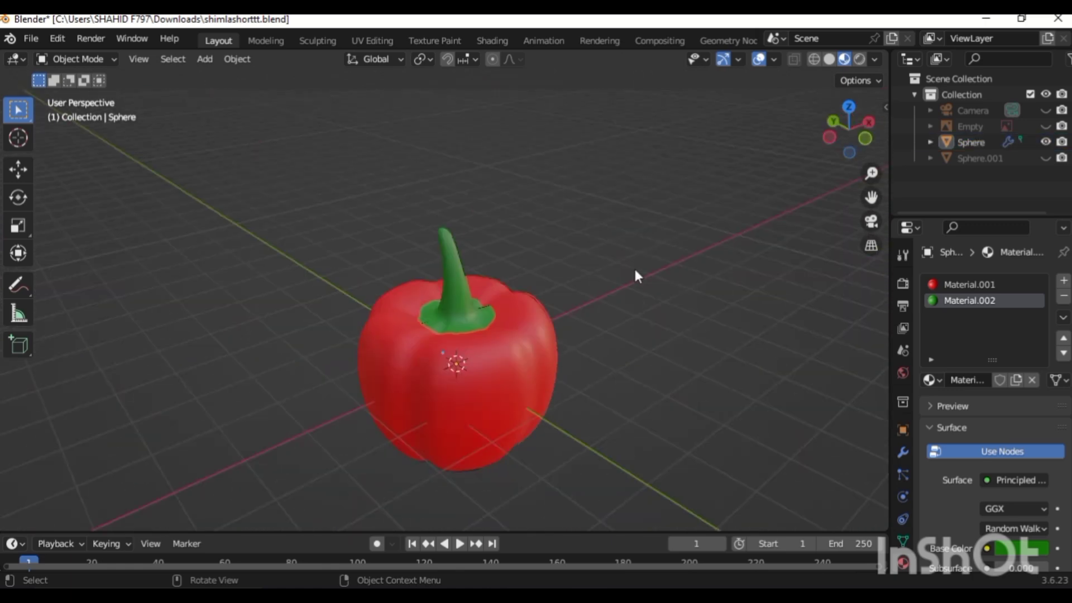
key(KP_4)
key(KP_4)
key(KP_4)
key(KP_4)
key(KP_4)
key(KP_4)
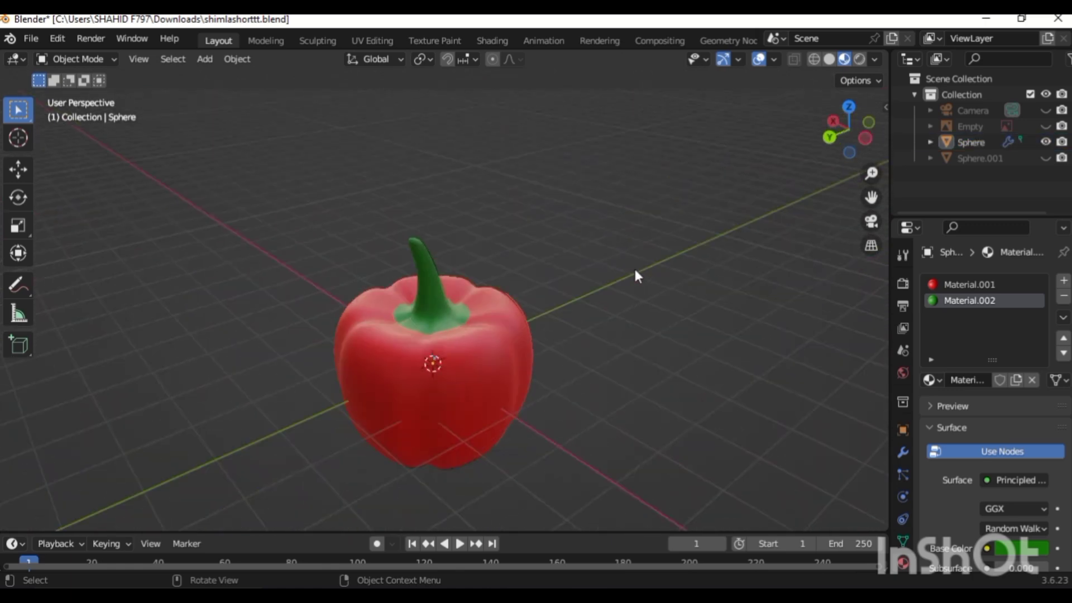
key(KP_4)
key(KP_4)
key(KP_4)
key(KP_4)
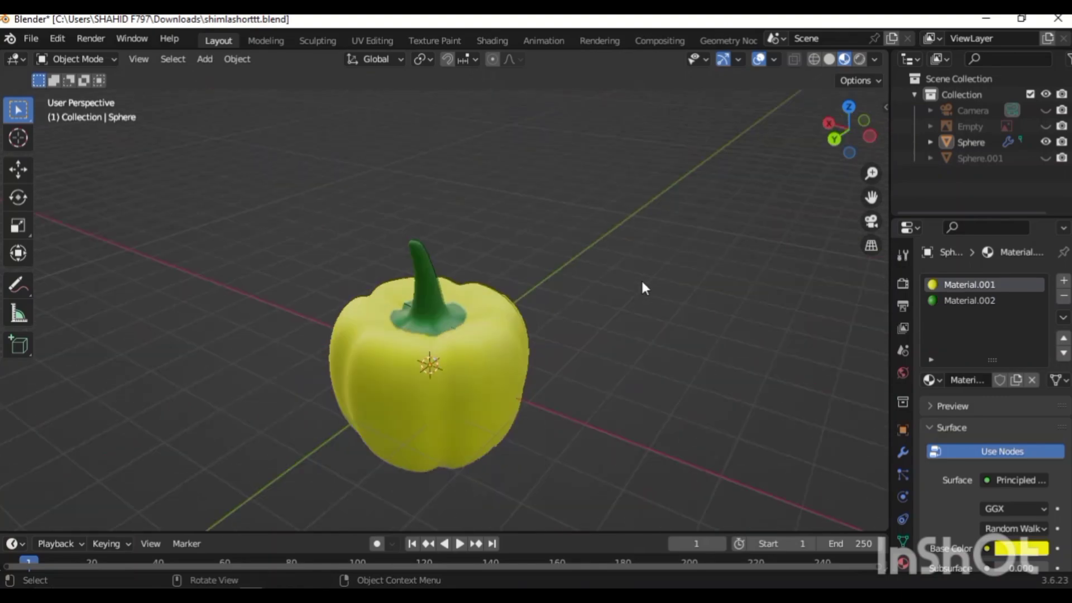
key(KP_4)
key(KP_4)
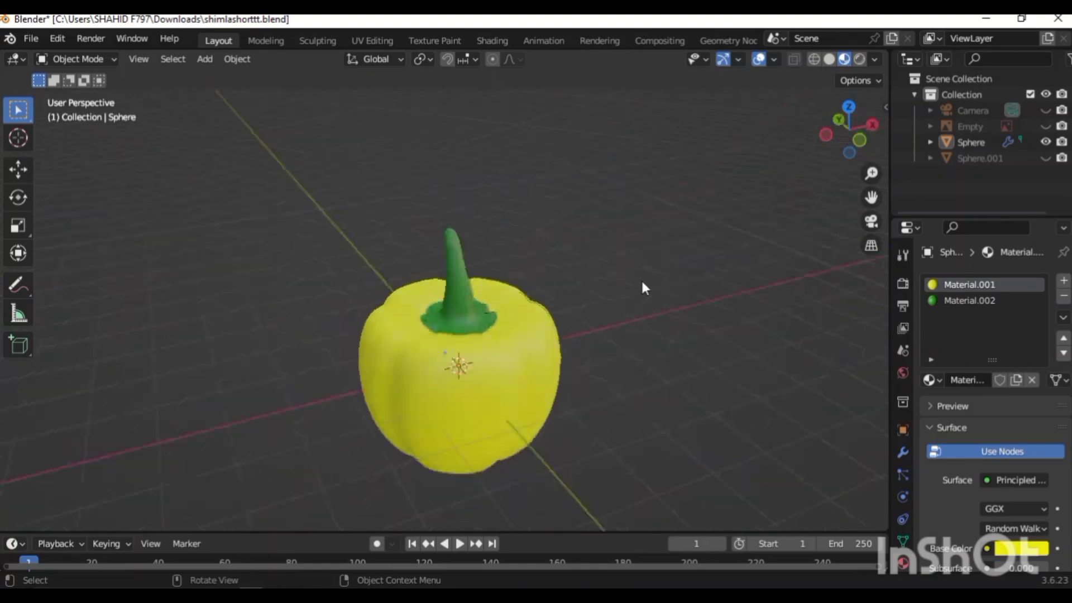
key(KP_4)
key(KP_4)
key(KP_4)
key(KP_4)
key(KP_4)
key(KP_4)
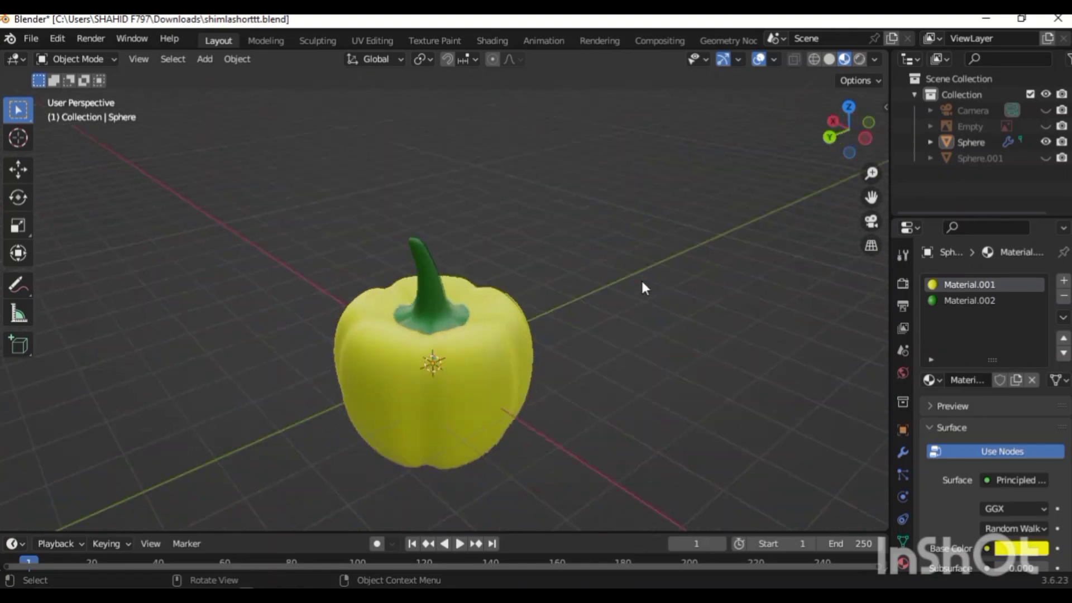
key(KP_4)
key(KP_4)
key(KP_4)
key(KP_4)
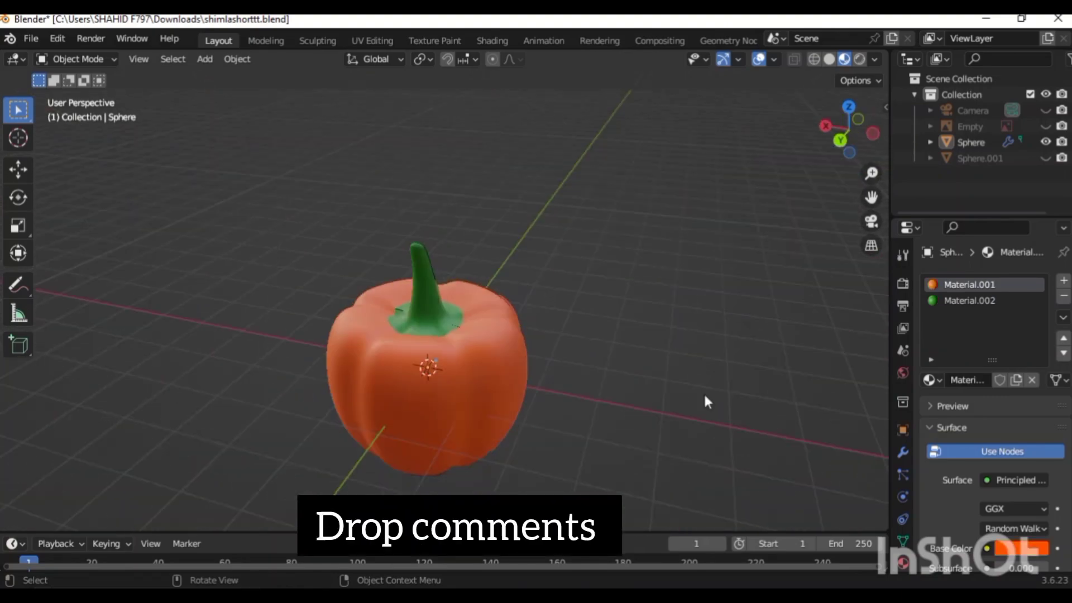
key(KP_4)
key(KP_4)
key(KP_4)
key(KP_4)
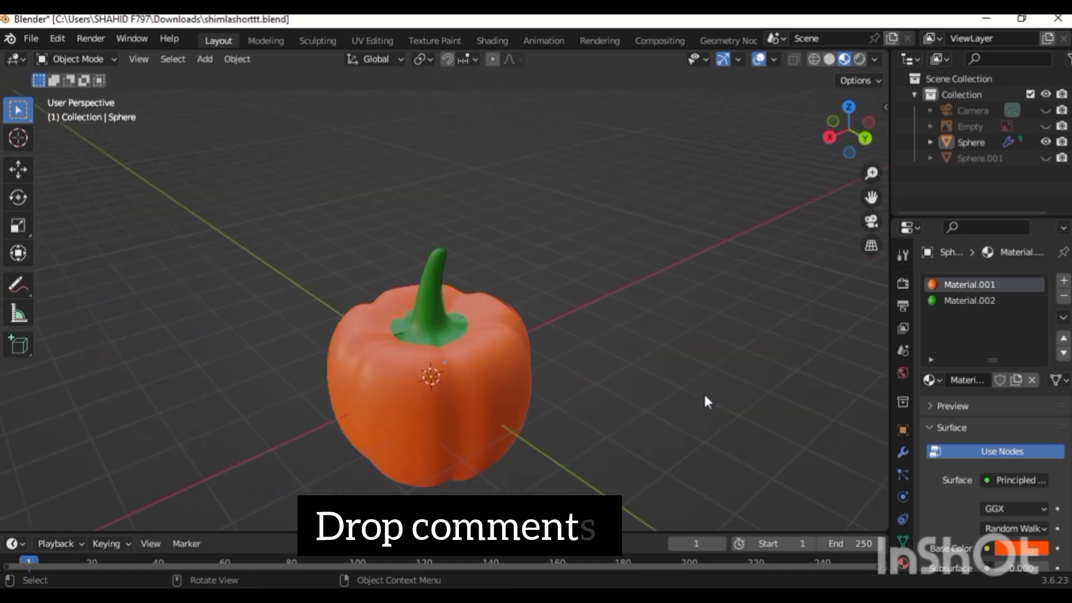
key(KP_4)
key(KP_4)
key(KP_4)
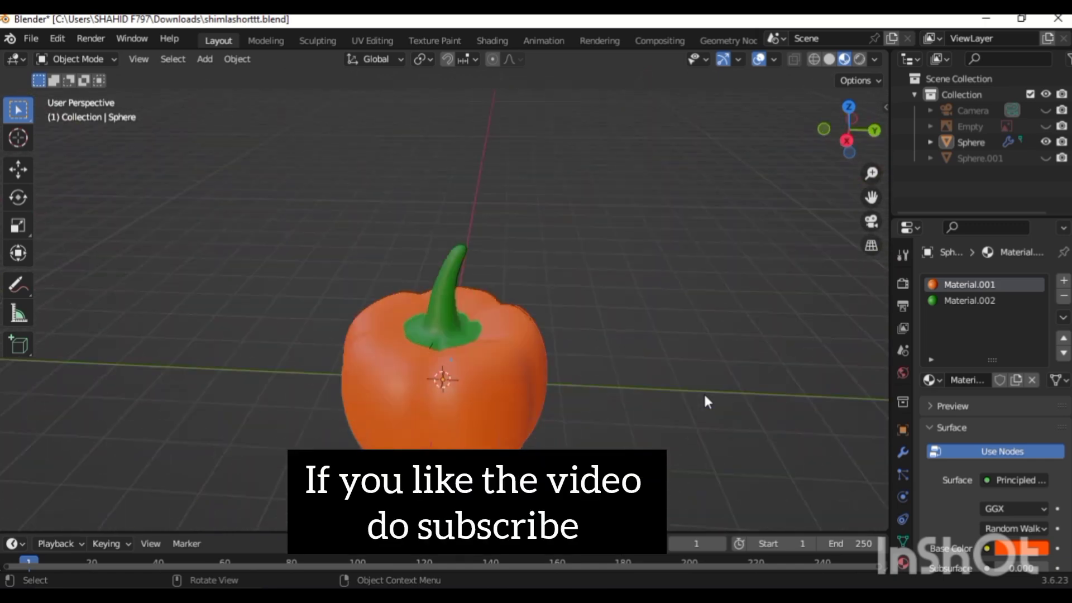
key(KP_4)
key(KP_4)
key(KP_4)
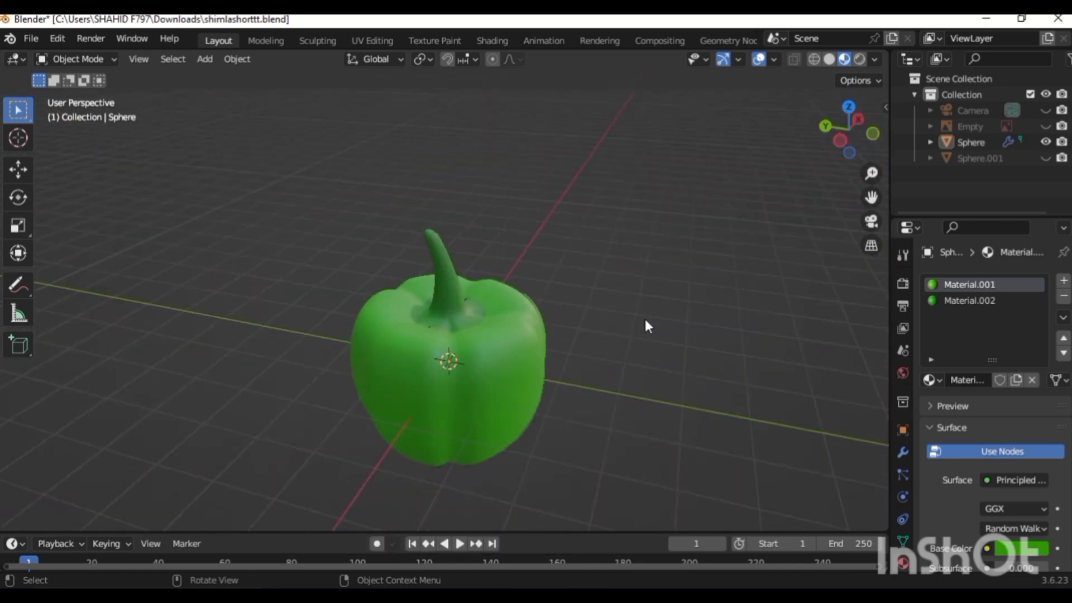
key(KP_4)
key(KP_4)
key(KP_4)
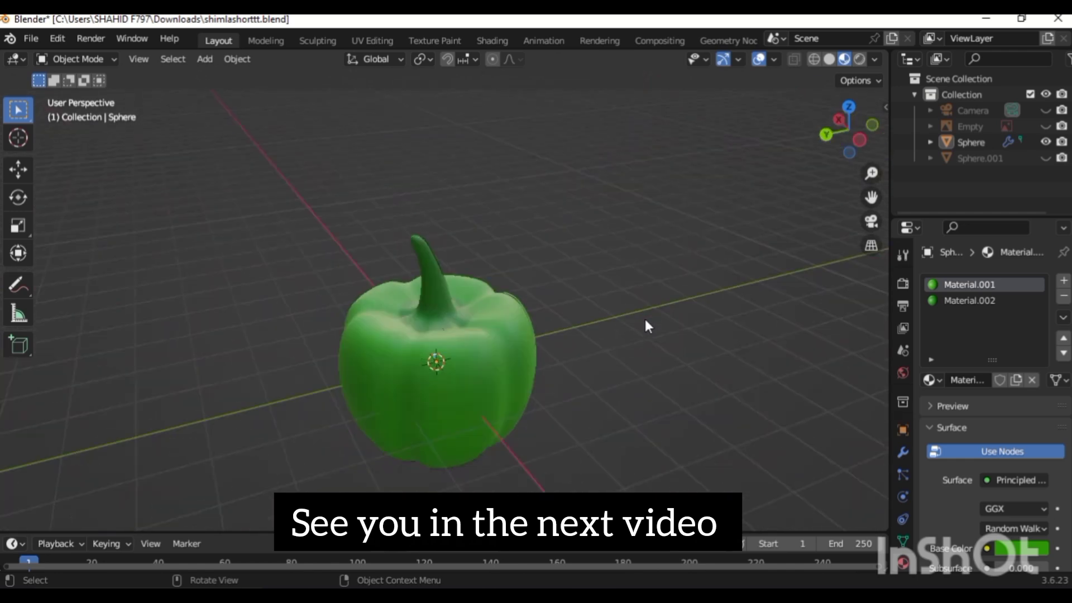
key(KP_4)
key(KP_4)
key(KP_4)
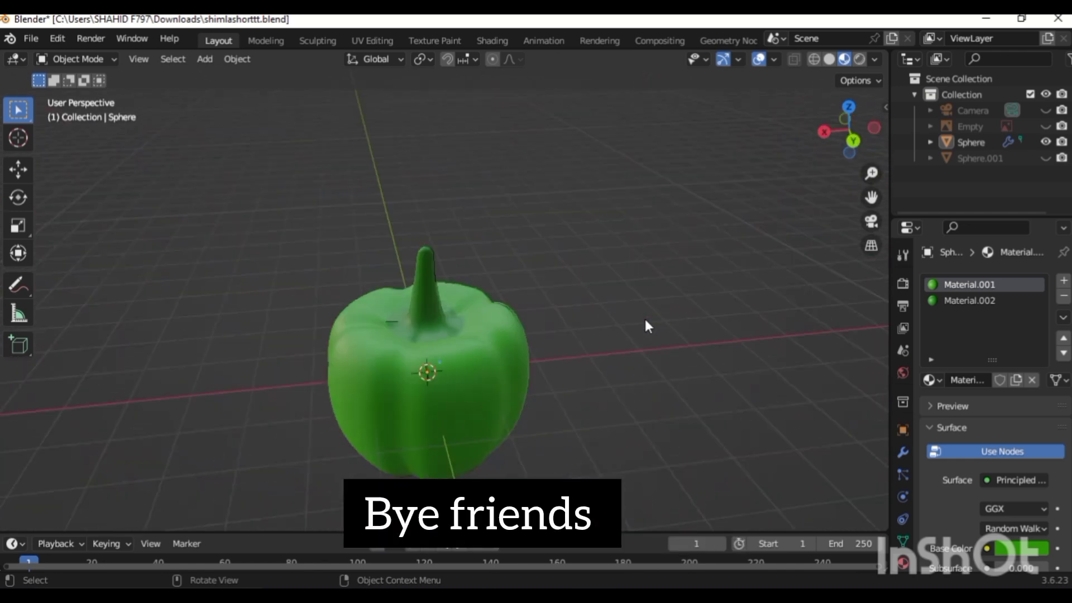